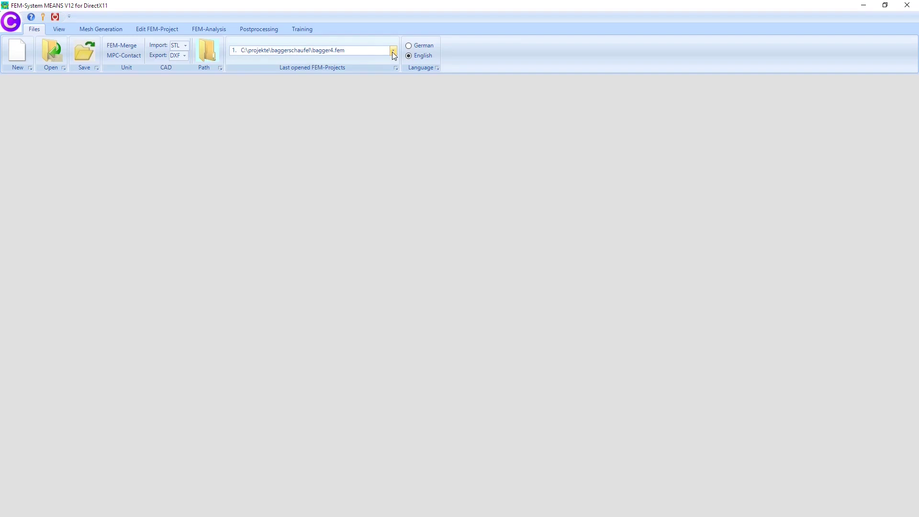
Step: Open bagger.fem from the recent projects and zoom in on the two pin-hole lugs at the arm's top
{"action": "left_click", "coordinate": [392, 51]}
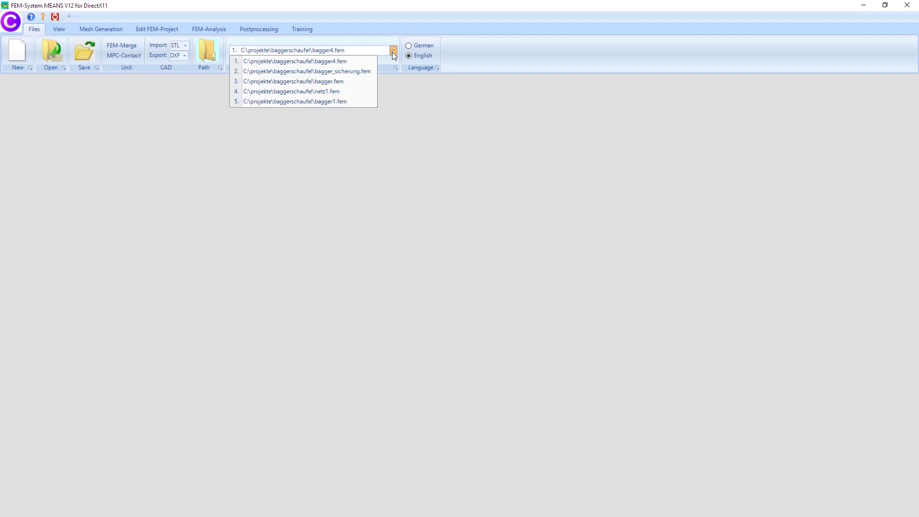
{"action": "left_click", "coordinate": [324, 82]}
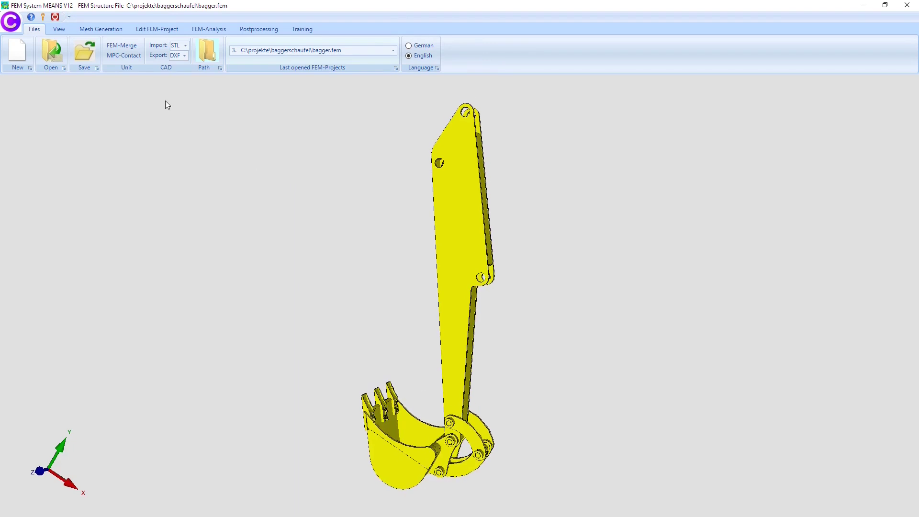
{"action": "left_click", "coordinate": [68, 31]}
{"action": "left_click", "coordinate": [215, 47]}
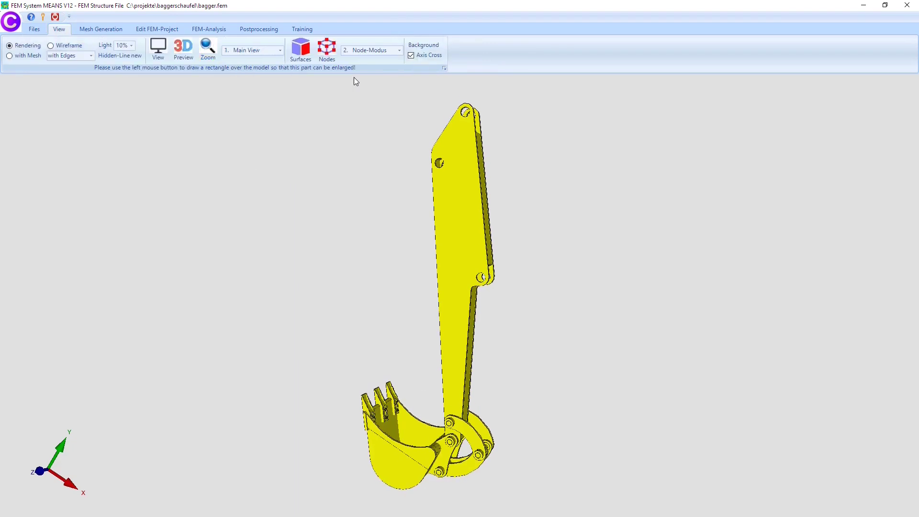
{"action": "left_click_drag", "start_coordinate": [451, 99], "coordinate": [480, 125]}
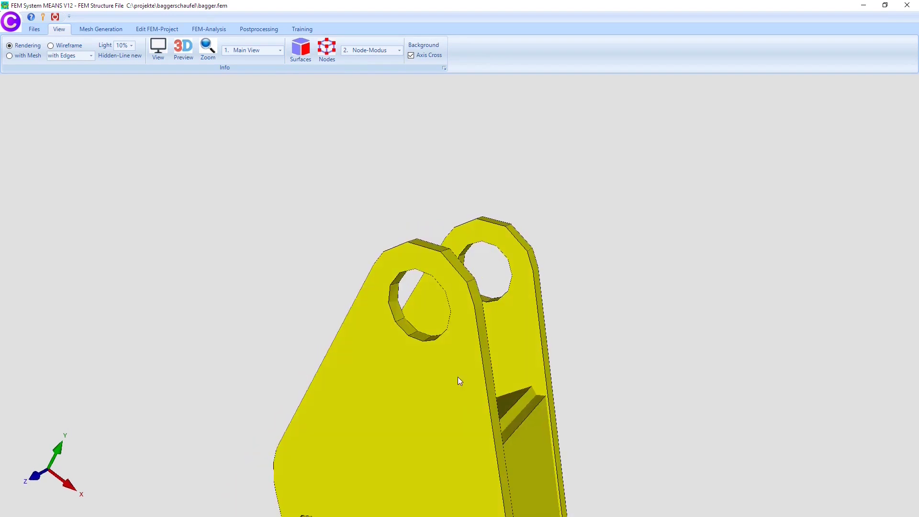
{"action": "middle_click_drag", "start_coordinate": [458, 378], "coordinate": [460, 271]}
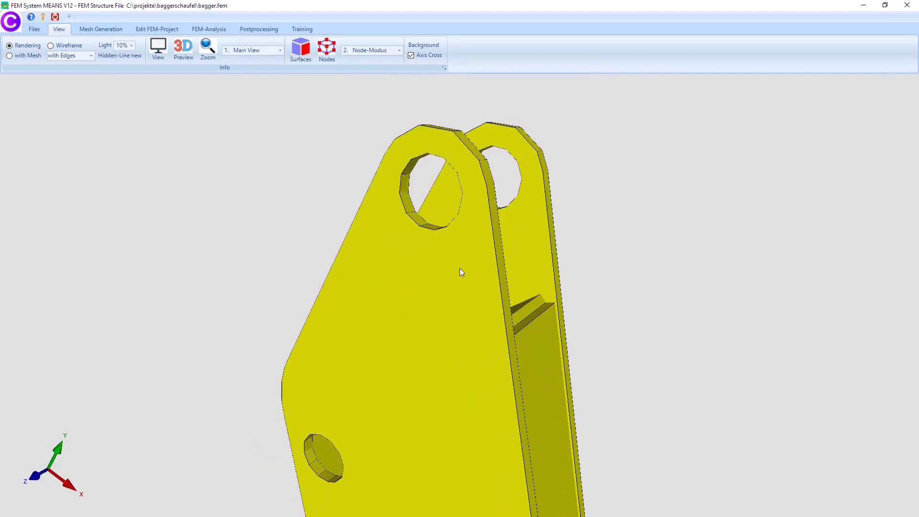
{"action": "left_click_drag", "start_coordinate": [459, 271], "coordinate": [451, 371]}
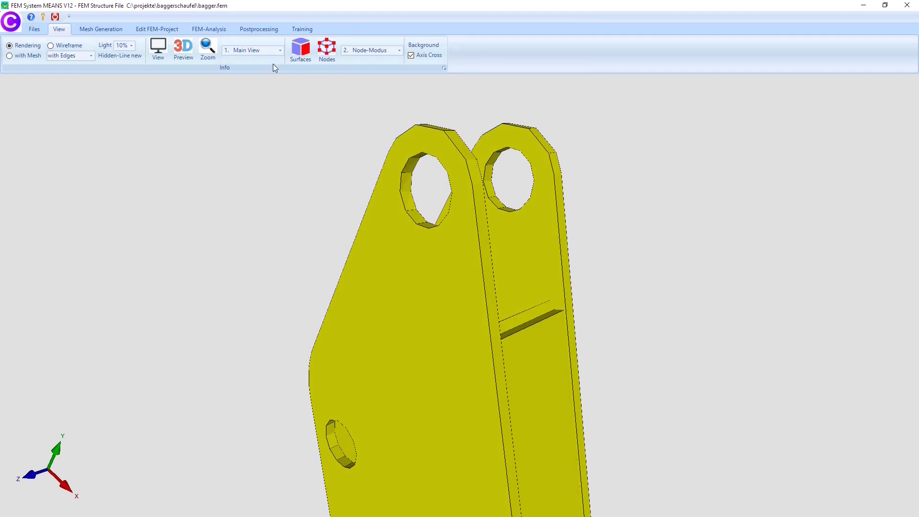
{"action": "left_click", "coordinate": [305, 52]}
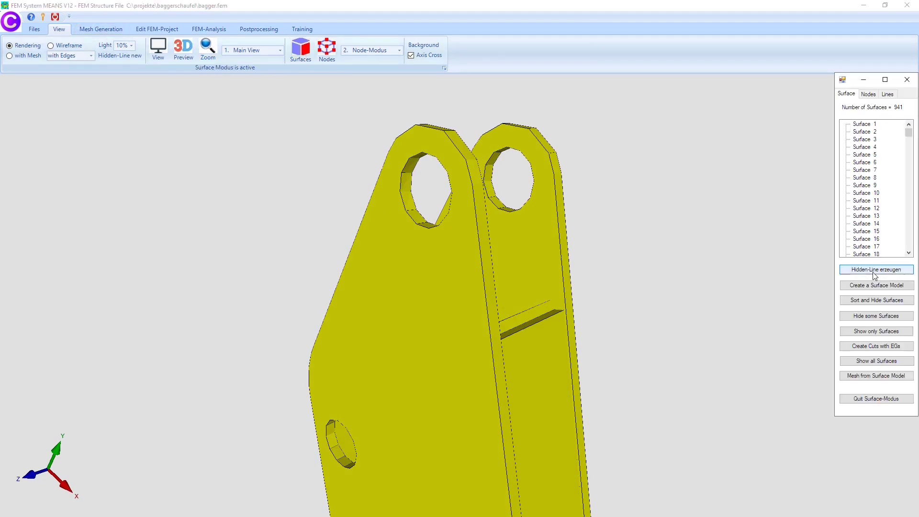
Step: Generate a 315-surface model of the arm and select Surface 113, the left pin hole's inner face
{"action": "left_click", "coordinate": [413, 212]}
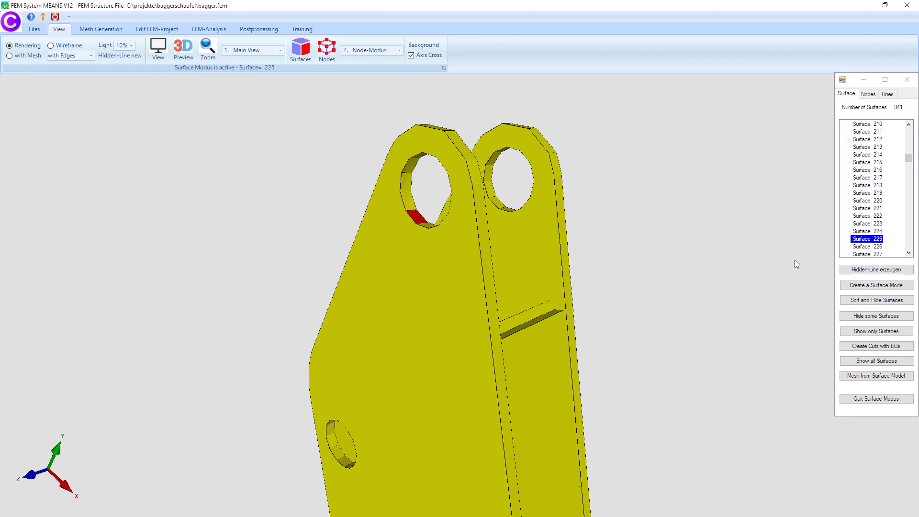
{"action": "left_click", "coordinate": [877, 285]}
{"action": "left_click", "coordinate": [448, 305]}
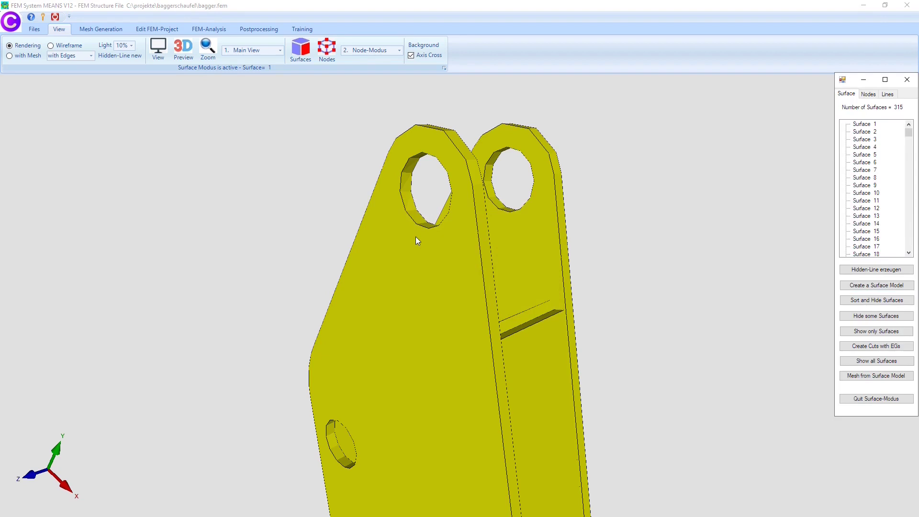
{"action": "left_click", "coordinate": [411, 216]}
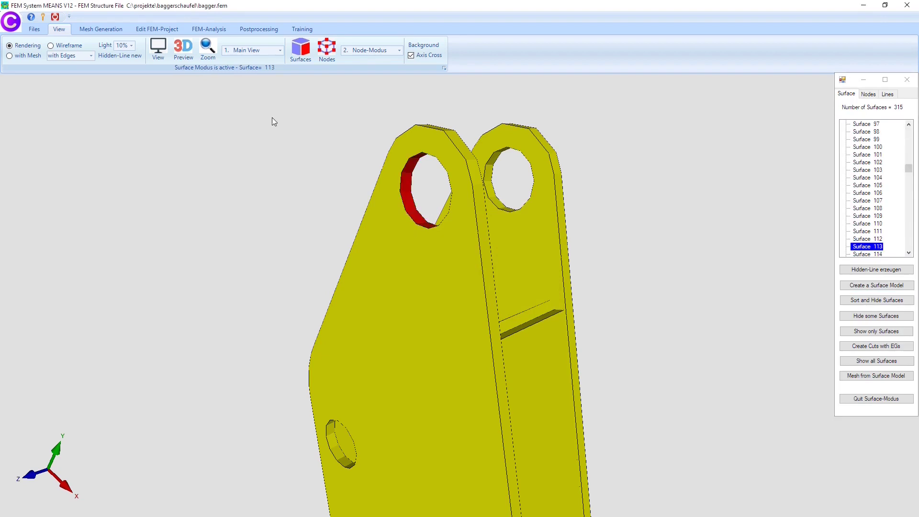
{"action": "left_click", "coordinate": [168, 28]}
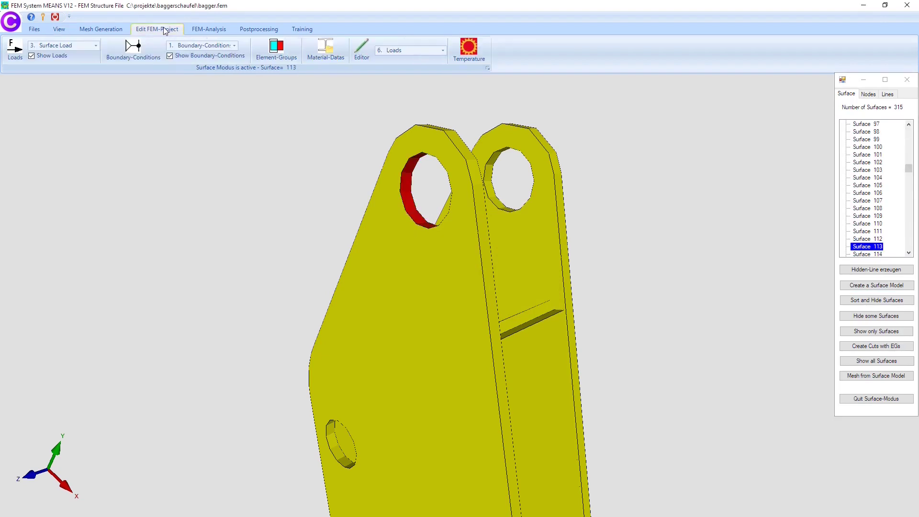
Step: Start a Pivot Bearing and list the nodes of pin-hole surfaces 113 and 180
{"action": "left_click", "coordinate": [234, 48]}
{"action": "left_click", "coordinate": [194, 67]}
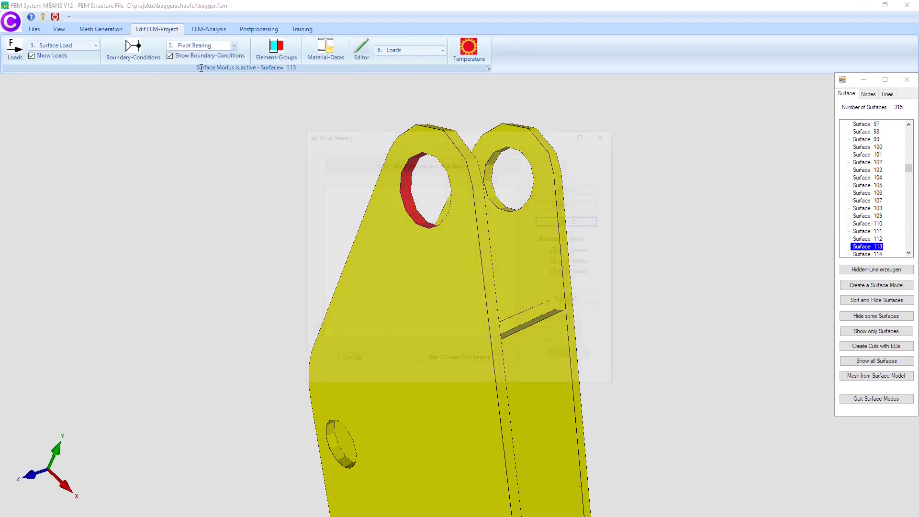
{"action": "left_click_drag", "start_coordinate": [436, 138], "coordinate": [176, 134]}
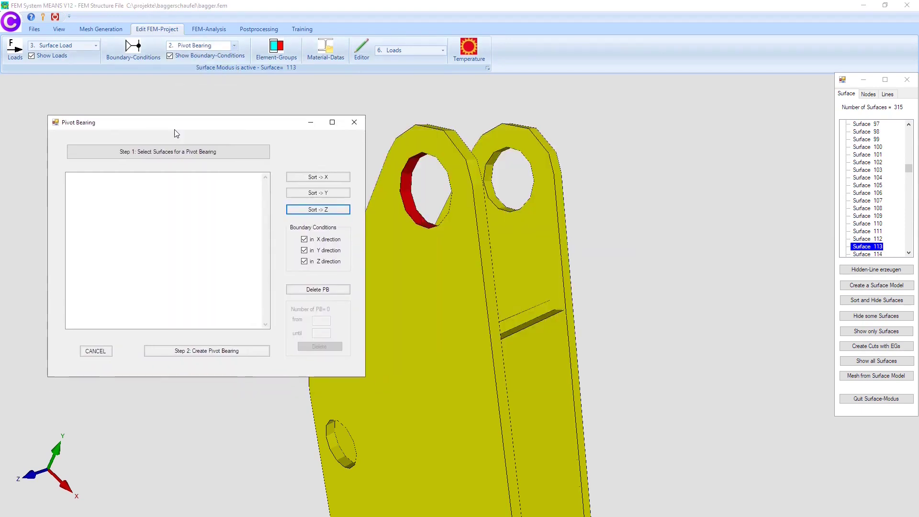
{"action": "left_click", "coordinate": [192, 152]}
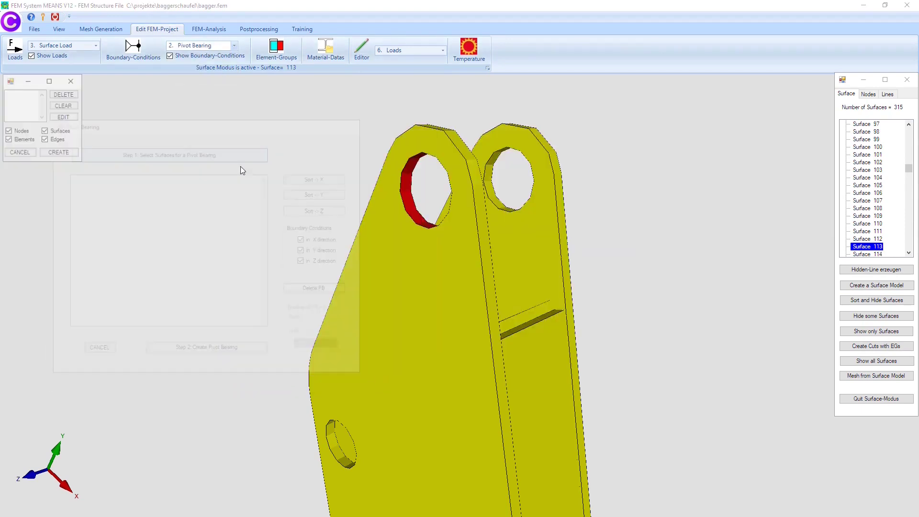
{"action": "left_click", "coordinate": [409, 206]}
{"action": "left_click", "coordinate": [488, 187]}
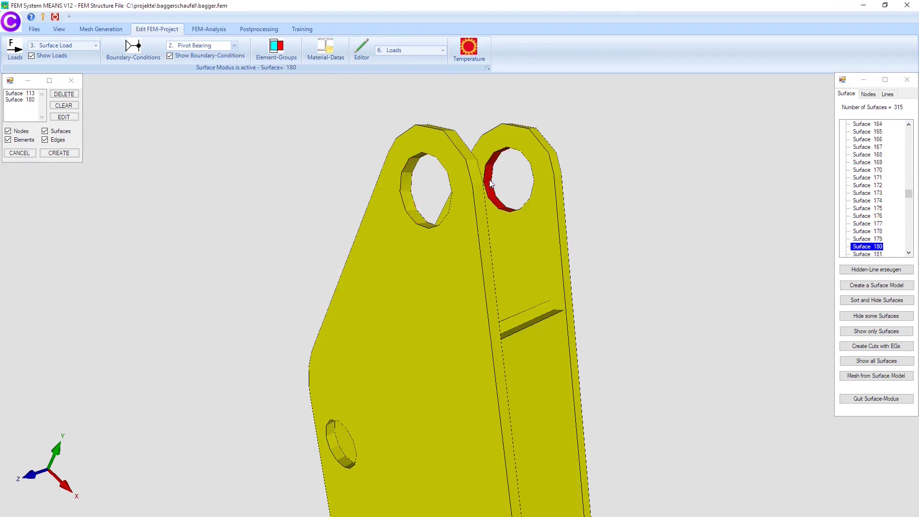
{"action": "left_click", "coordinate": [47, 154]}
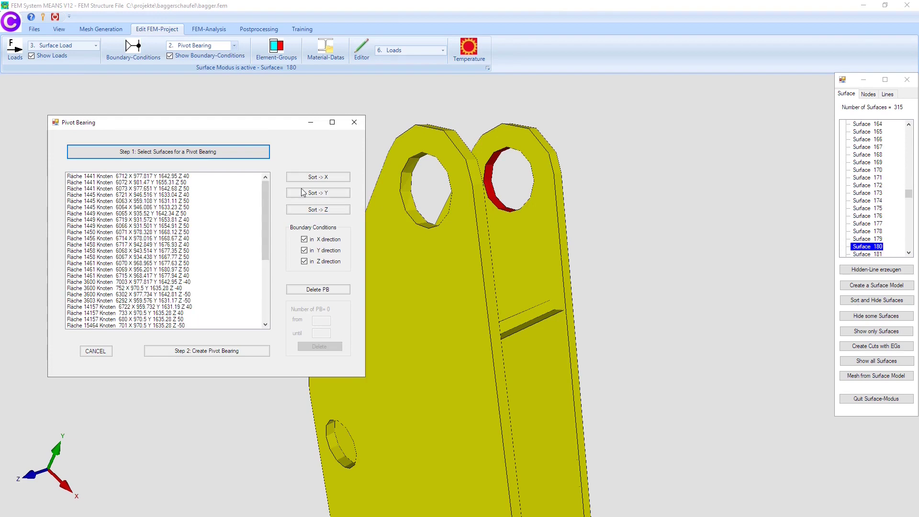
Step: Sort the nodes by Z and create pivot bearings from each hole's node groups, including the Z 50 rows
{"action": "left_click", "coordinate": [314, 210]}
{"action": "left_click_drag", "start_coordinate": [193, 176], "coordinate": [177, 234]}
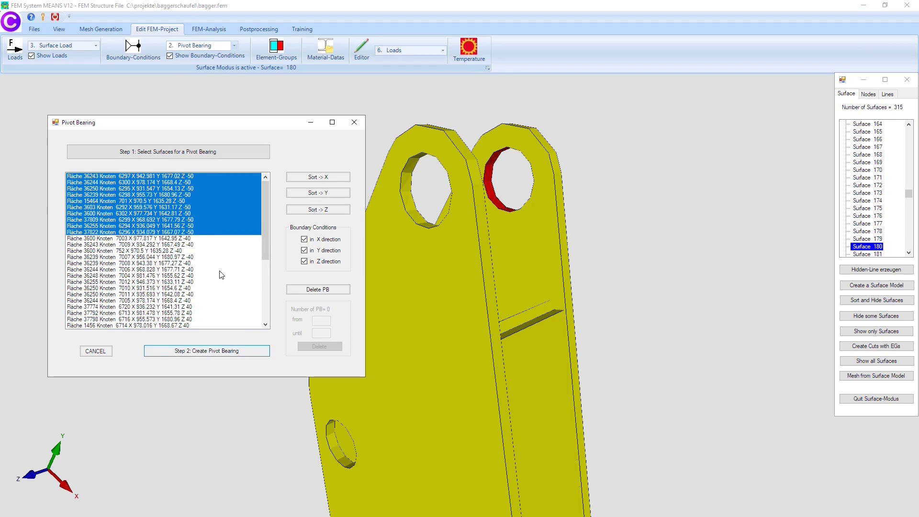
{"action": "key", "text": "Return"}
{"action": "left_click", "coordinate": [158, 177]}
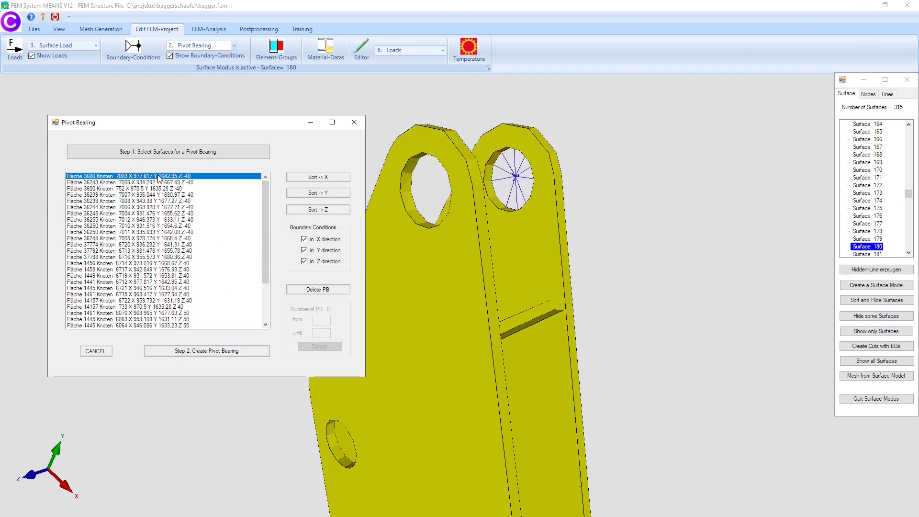
{"action": "left_click_drag", "start_coordinate": [158, 177], "coordinate": [178, 239]}
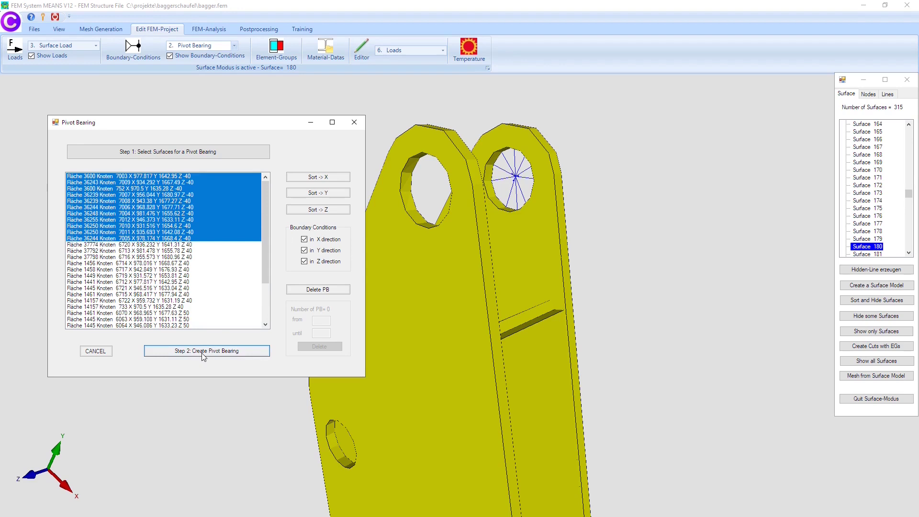
{"action": "left_click", "coordinate": [236, 353]}
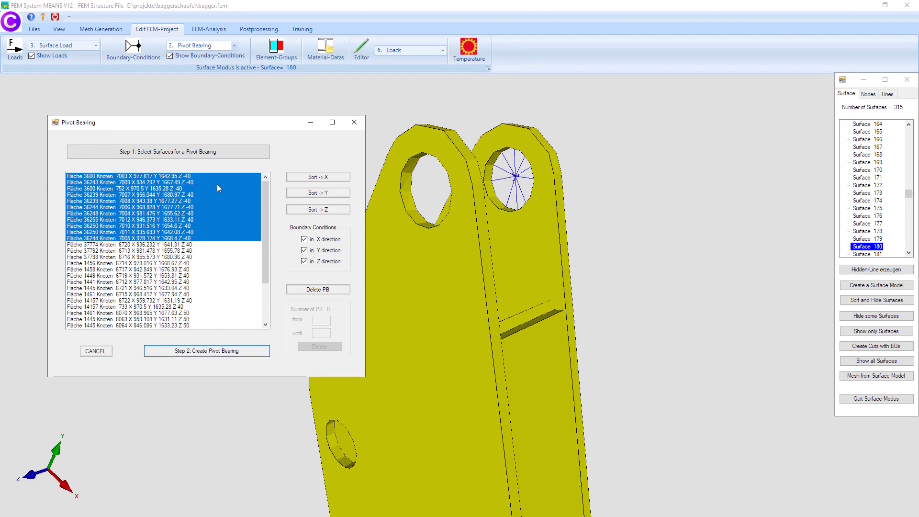
{"action": "left_click_drag", "start_coordinate": [161, 178], "coordinate": [173, 241]}
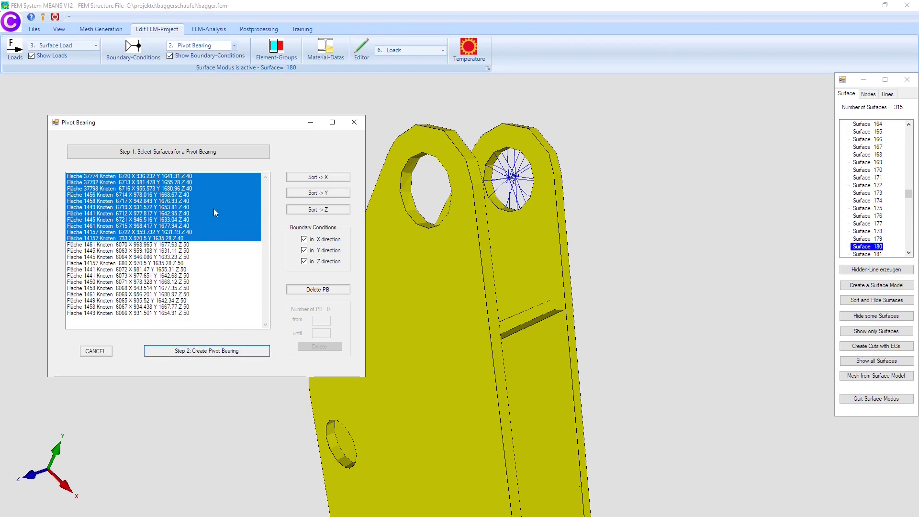
{"action": "key", "text": "Return"}
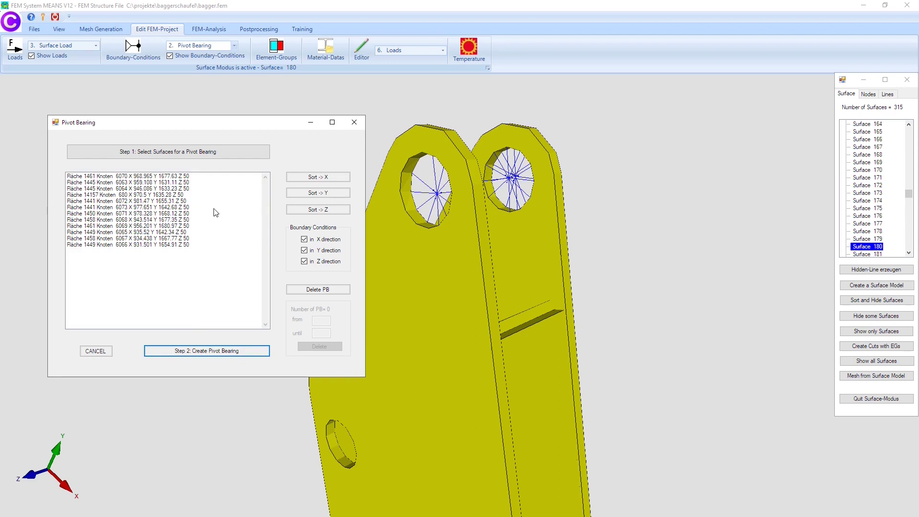
{"action": "left_click_drag", "start_coordinate": [181, 179], "coordinate": [199, 316]}
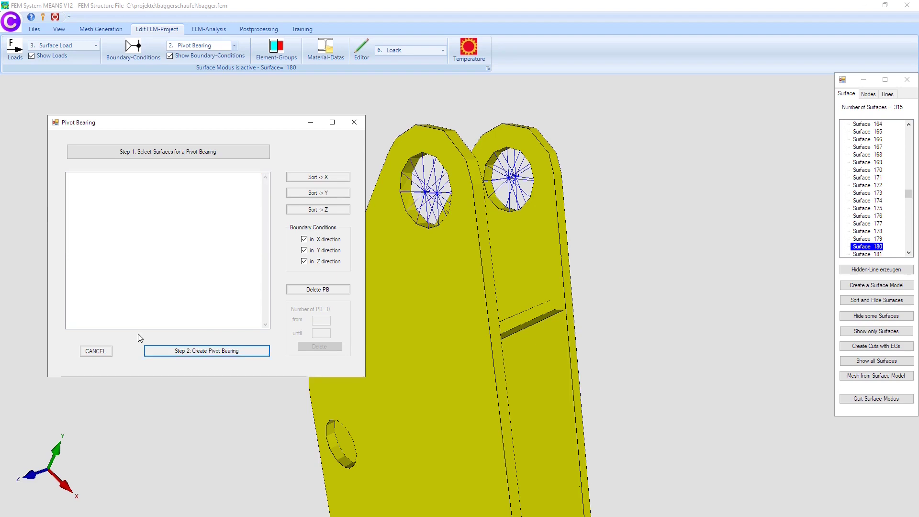
{"action": "left_click", "coordinate": [106, 352]}
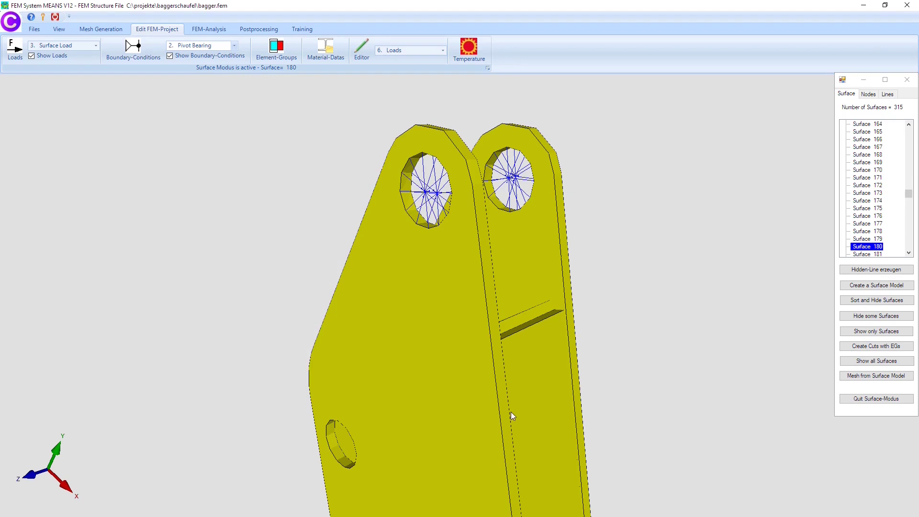
Step: Orbit around the lugs, reset the view, then zoom onto the upper arm and rotate to show both plates
{"action": "middle_click_drag", "start_coordinate": [511, 415], "coordinate": [435, 407]}
{"action": "middle_click_drag", "start_coordinate": [505, 380], "coordinate": [553, 355]}
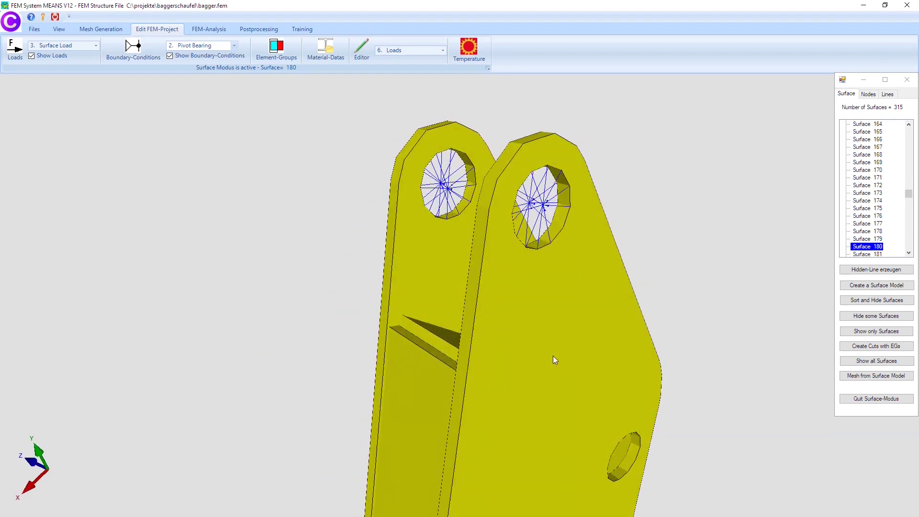
{"action": "middle_click_drag", "start_coordinate": [320, 392], "coordinate": [347, 395]}
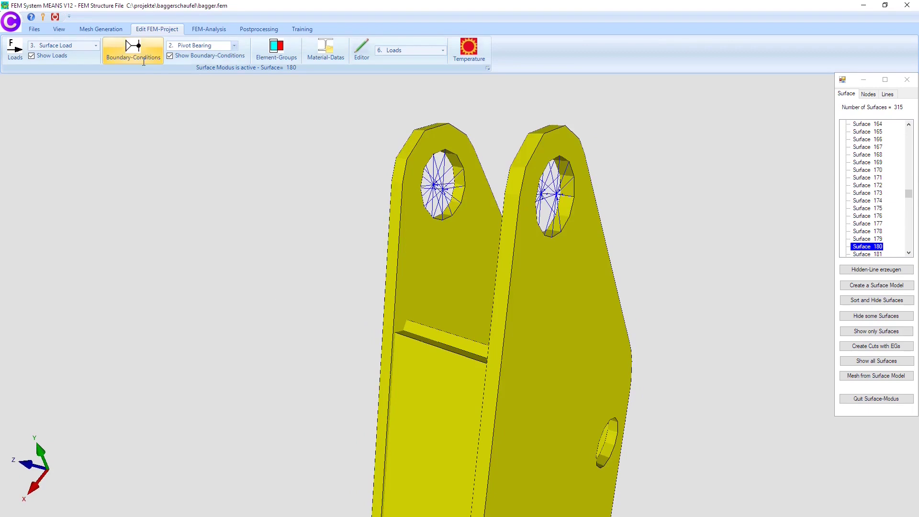
{"action": "left_click", "coordinate": [59, 29]}
{"action": "left_click", "coordinate": [158, 48]}
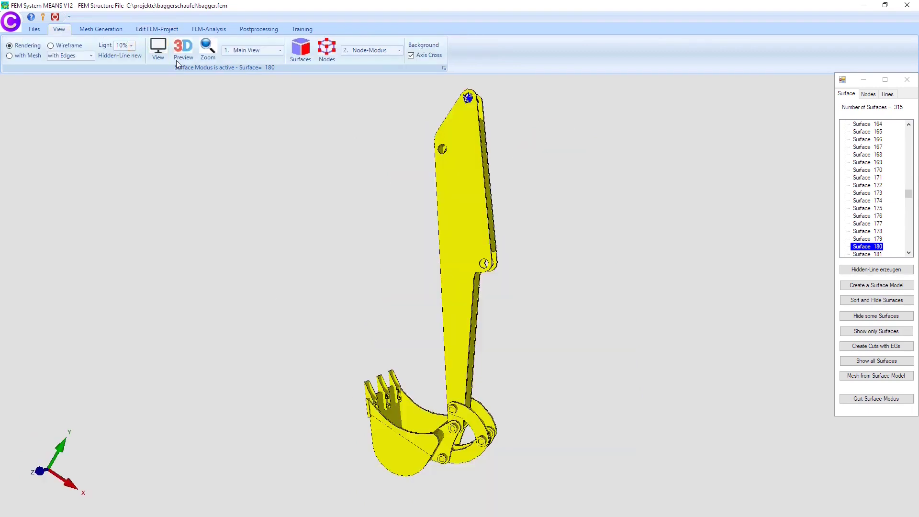
{"action": "left_click", "coordinate": [208, 47]}
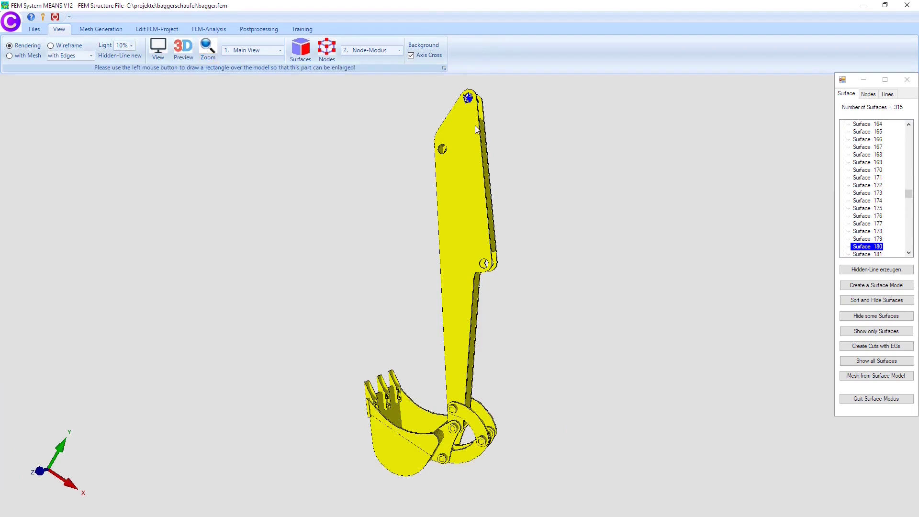
{"action": "left_click_drag", "start_coordinate": [468, 116], "coordinate": [516, 321]}
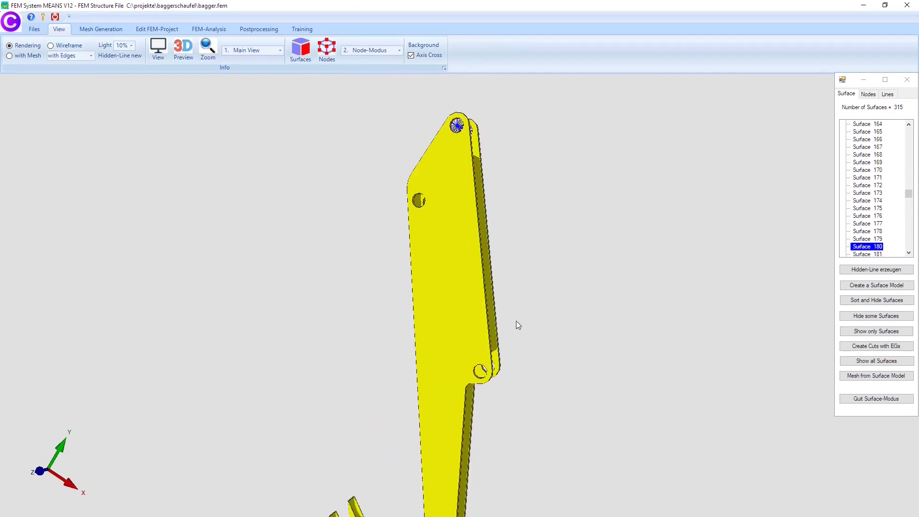
{"action": "middle_click_drag", "start_coordinate": [490, 394], "coordinate": [436, 236]}
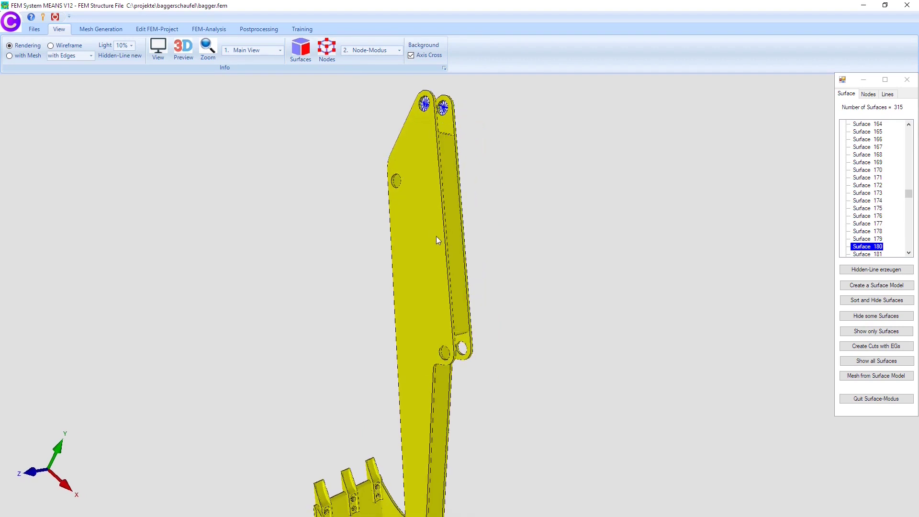
Step: Regenerate the surface model at moderate accuracy 0.91, complete V12, giving 939 surfaces
{"action": "left_click", "coordinate": [861, 96]}
{"action": "left_click", "coordinate": [846, 93]}
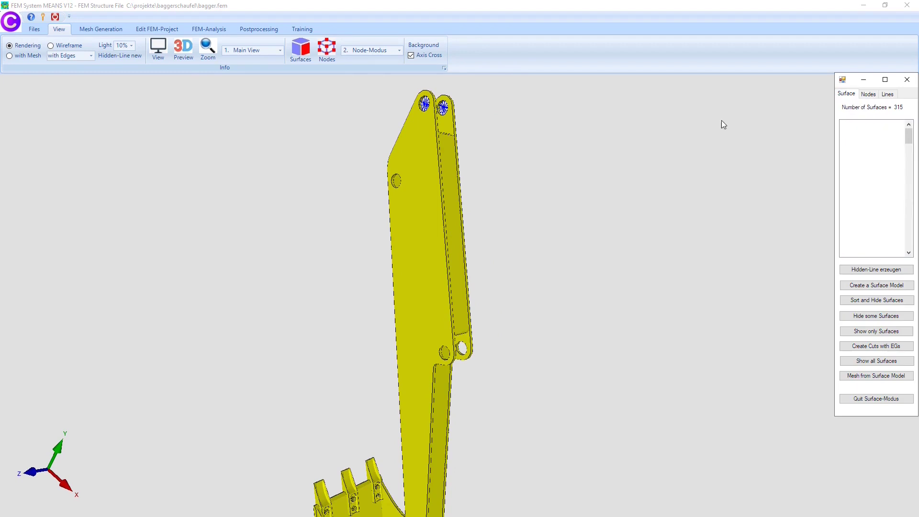
{"action": "left_click", "coordinate": [451, 195]}
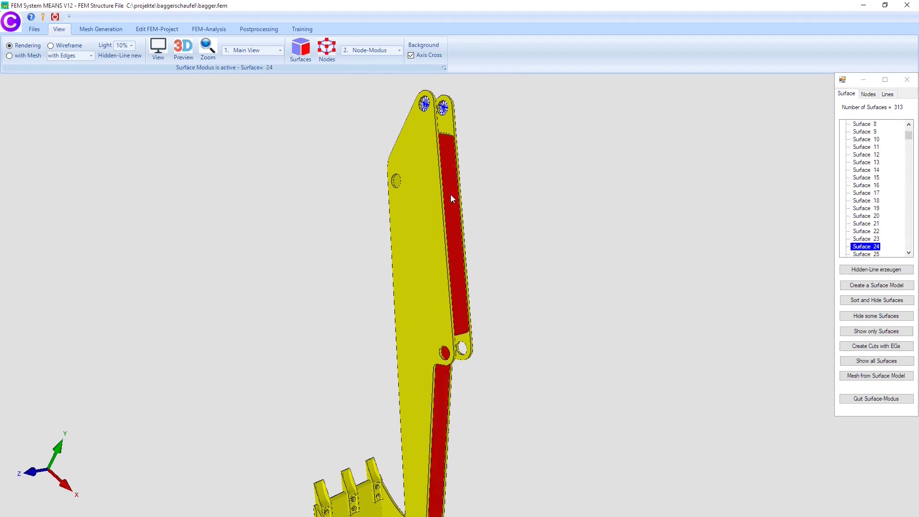
{"action": "left_click", "coordinate": [870, 287]}
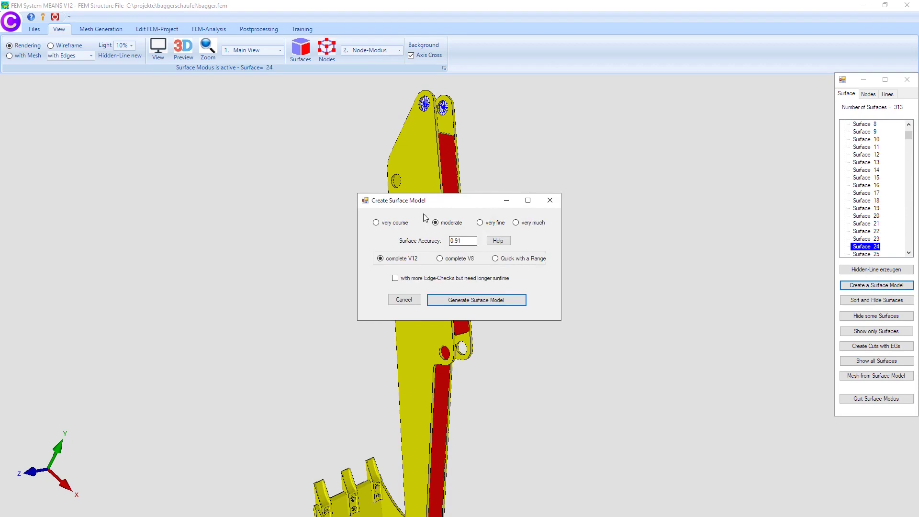
{"action": "left_click_drag", "start_coordinate": [422, 200], "coordinate": [608, 186]}
{"action": "left_click", "coordinate": [644, 290]}
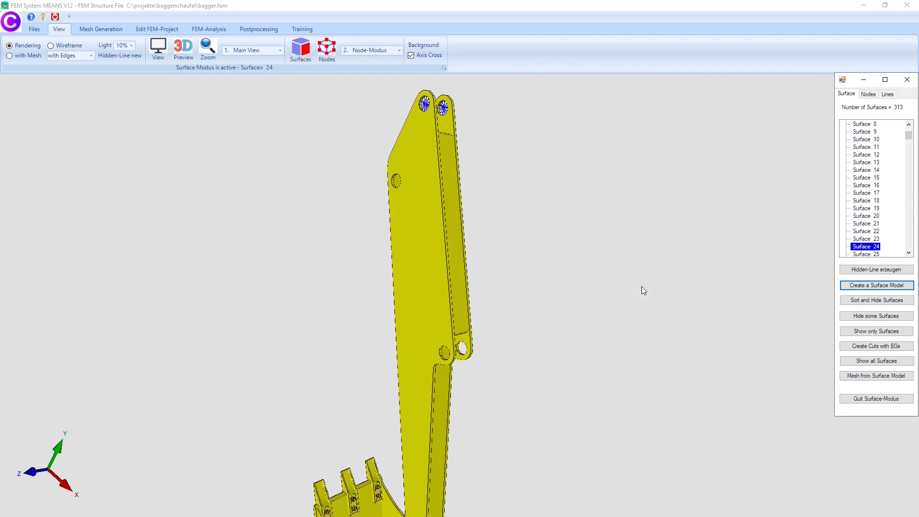
{"action": "left_click", "coordinate": [452, 242]}
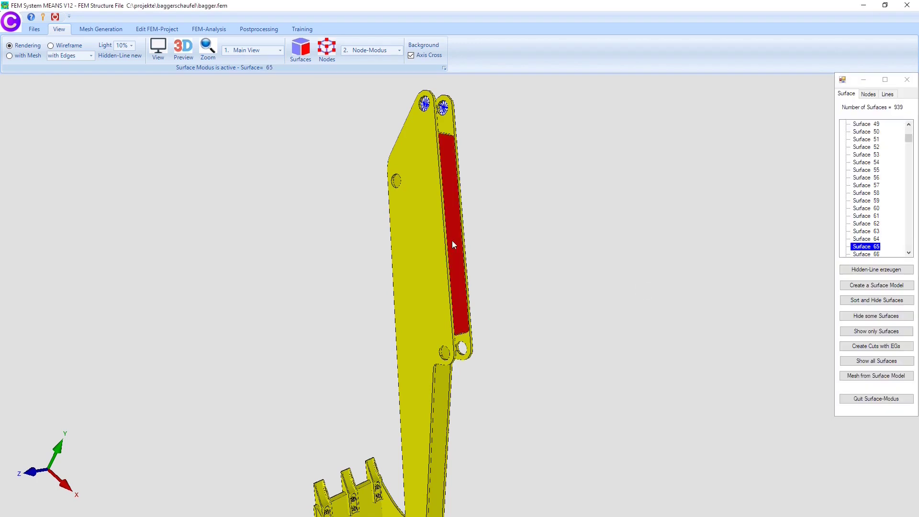
Step: Create nodes on Surface 65 only and draw them at a smaller node size
{"action": "left_click", "coordinate": [869, 94]}
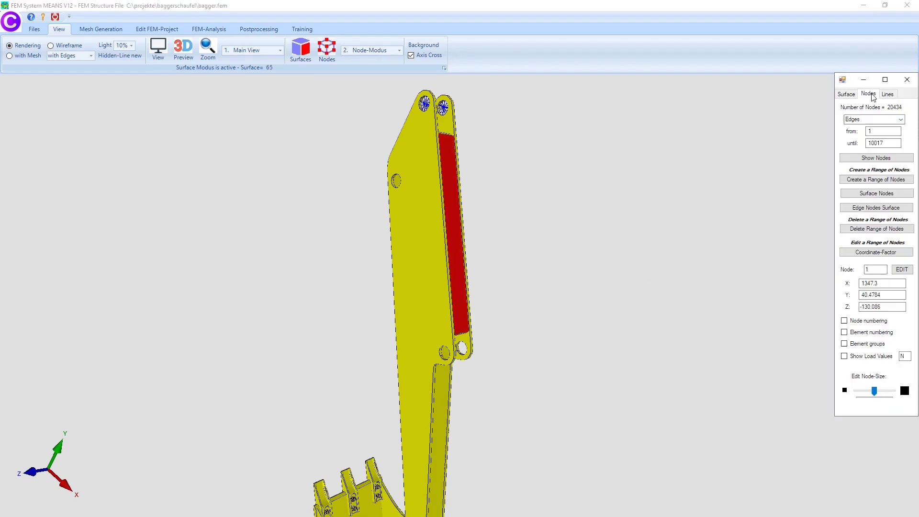
{"action": "left_click", "coordinate": [864, 194]}
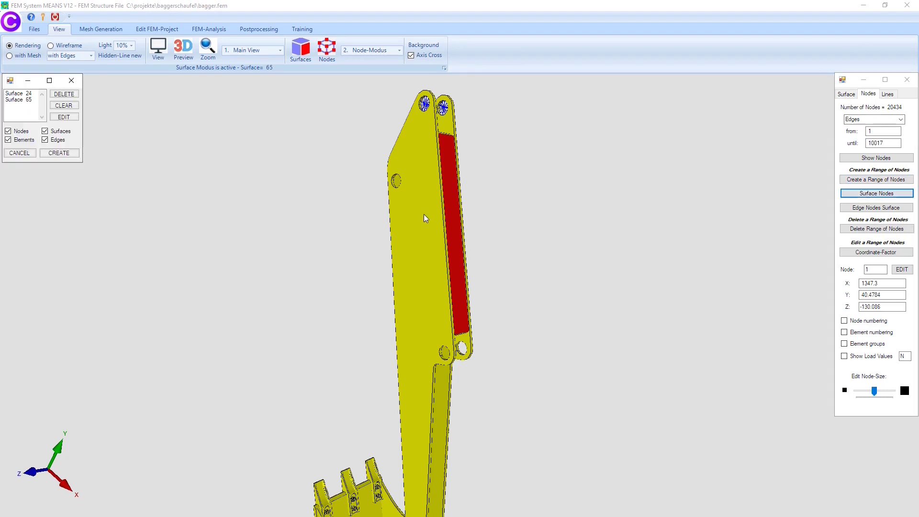
{"action": "left_click", "coordinate": [19, 93]}
{"action": "left_click", "coordinate": [63, 93]}
{"action": "left_click", "coordinate": [53, 152]}
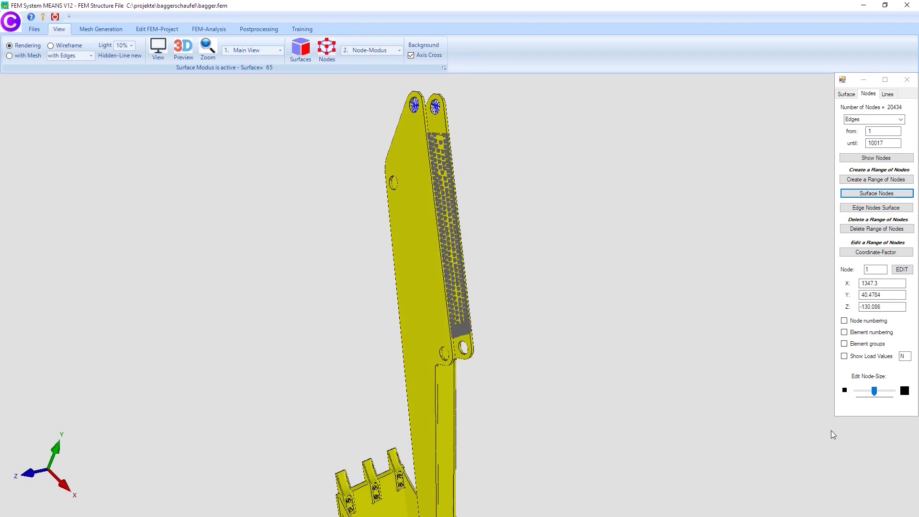
{"action": "left_click_drag", "start_coordinate": [875, 391], "coordinate": [863, 392]}
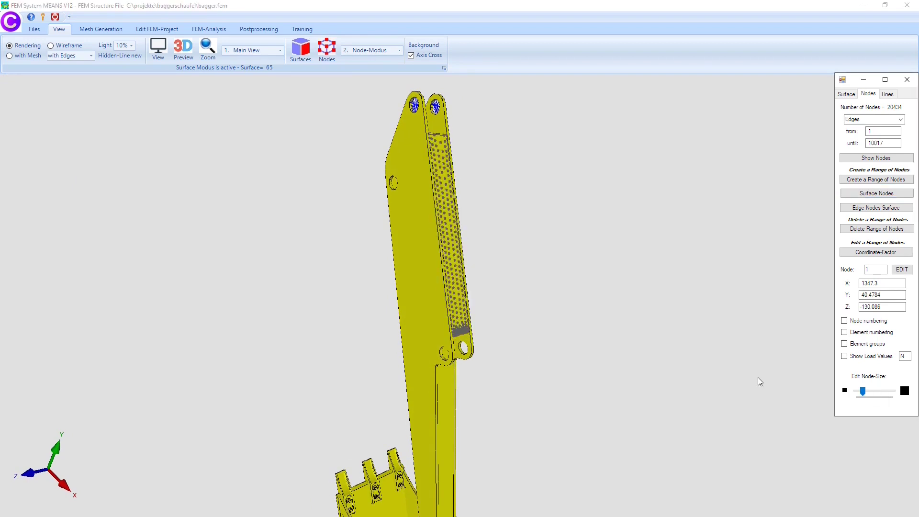
{"action": "middle_click_drag", "start_coordinate": [685, 379], "coordinate": [642, 249]}
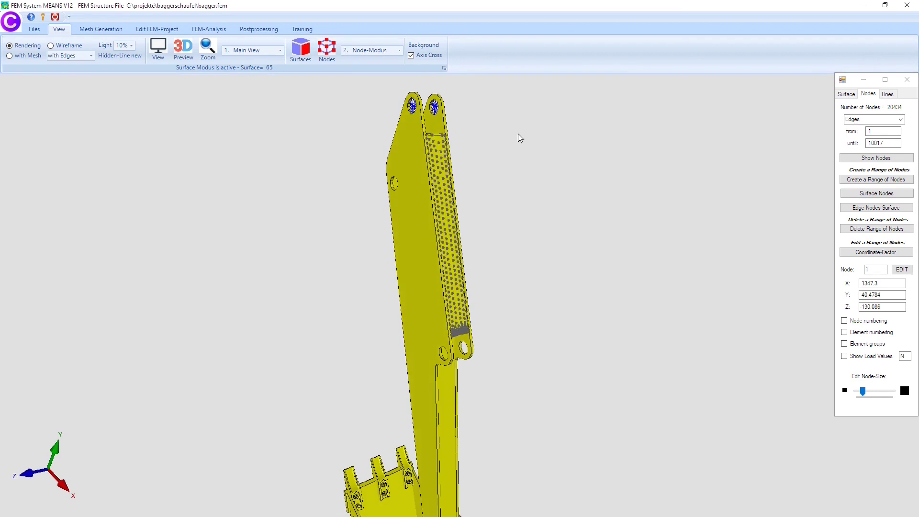
{"action": "left_click", "coordinate": [168, 30]}
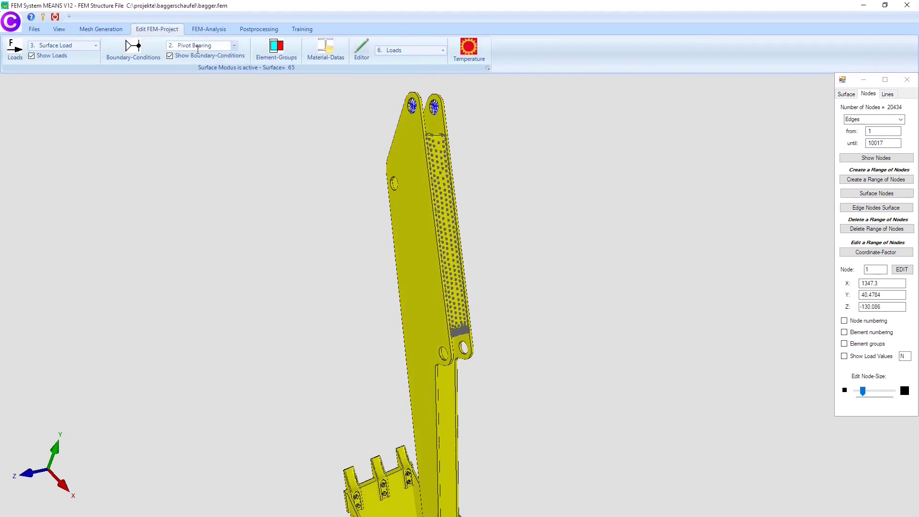
Step: Apply a surface load to all Surface 65 nodes, varying along the axis from W1 0 to W2 -10 MPa
{"action": "left_click", "coordinate": [96, 45]}
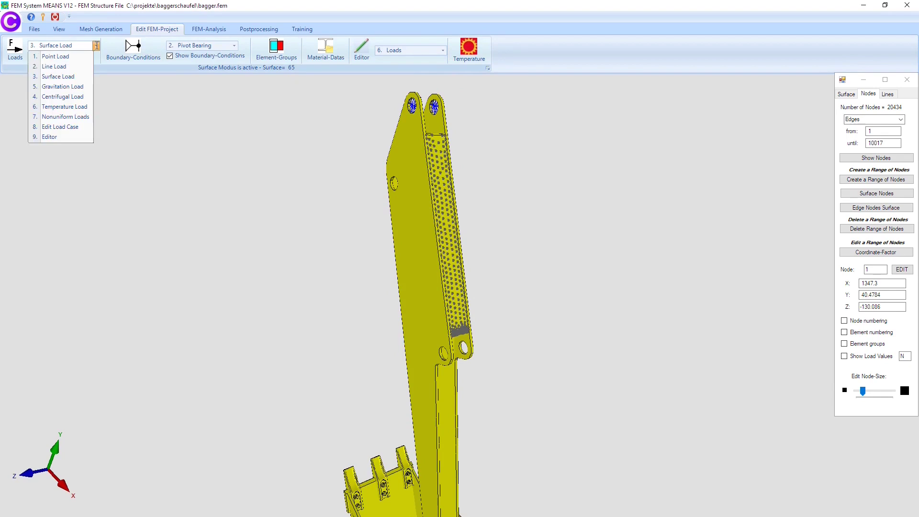
{"action": "left_click", "coordinate": [66, 79]}
{"action": "left_click_drag", "start_coordinate": [425, 147], "coordinate": [165, 123]}
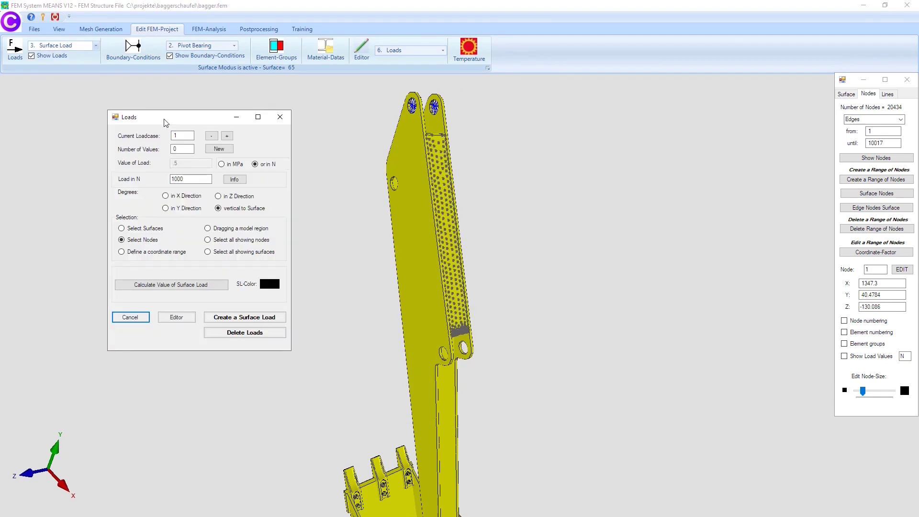
{"action": "left_click", "coordinate": [233, 165]}
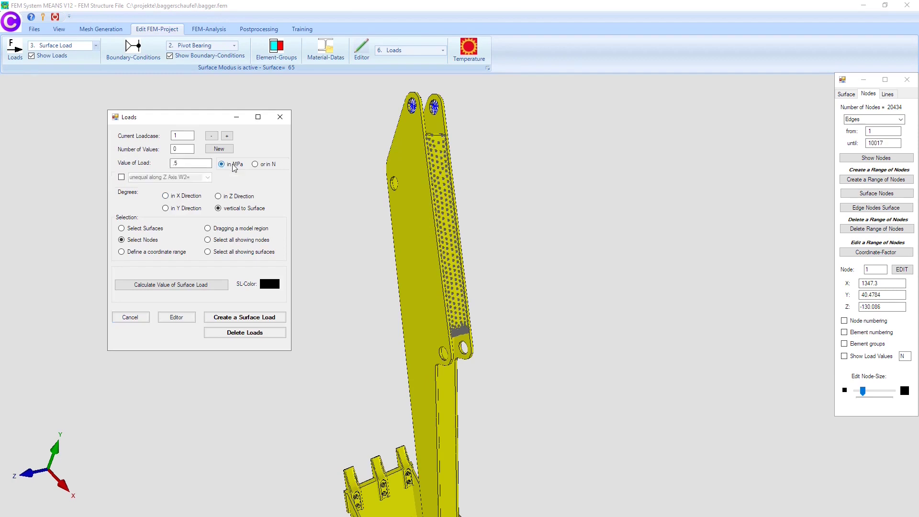
{"action": "left_click", "coordinate": [122, 178]}
{"action": "key", "text": "Tab"}
{"action": "key", "text": "Tab"}
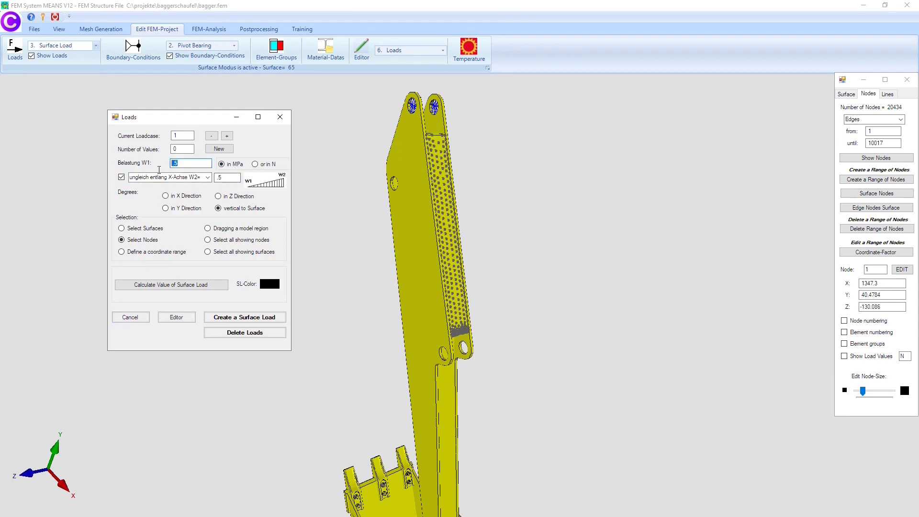
{"action": "type", "text": "0"}
{"action": "key", "text": "Tab"}
{"action": "type", "text": "-"}
{"action": "left_click", "coordinate": [237, 242]}
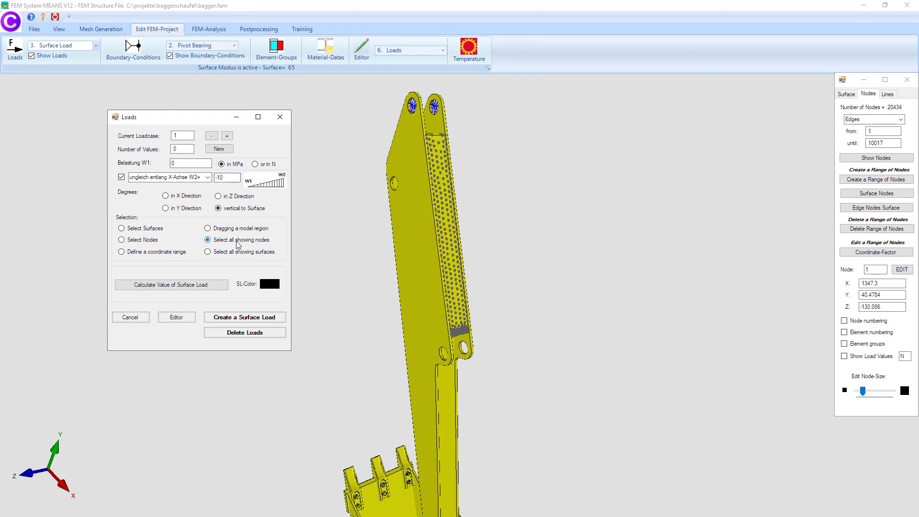
{"action": "left_click", "coordinate": [257, 319]}
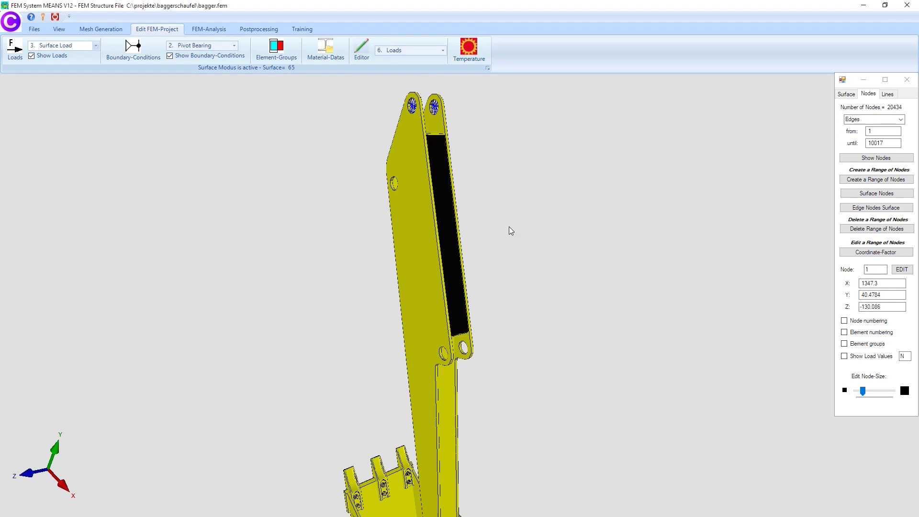
Step: Show the load values on the model and hide the load symbols
{"action": "left_click", "coordinate": [845, 357]}
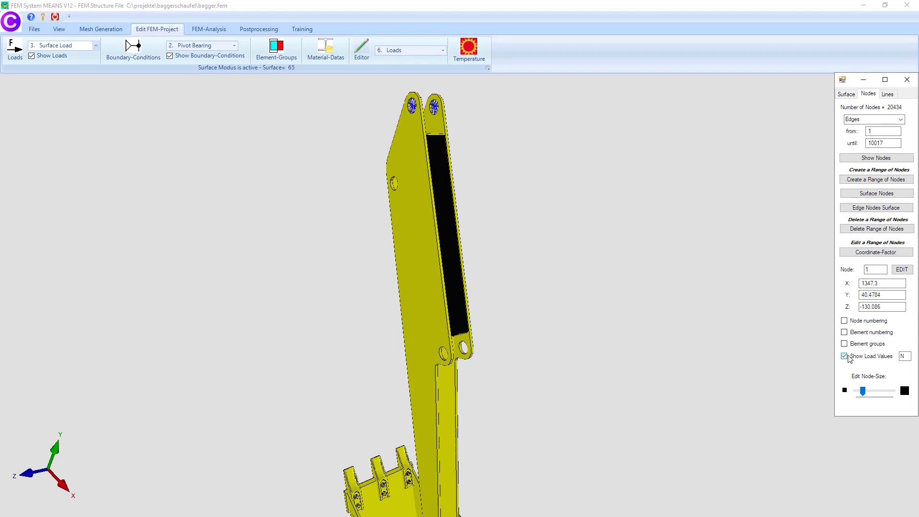
{"action": "left_click", "coordinate": [60, 56]}
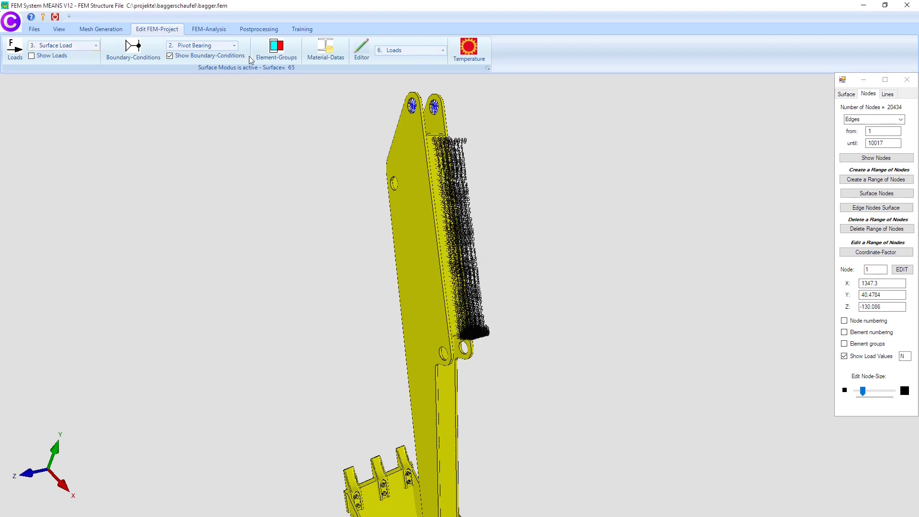
{"action": "left_click", "coordinate": [59, 29]}
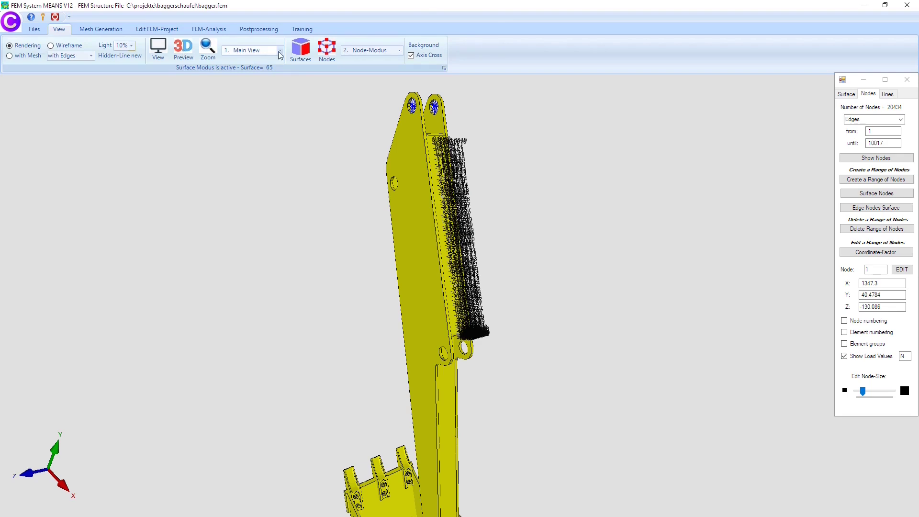
{"action": "left_click", "coordinate": [208, 48]}
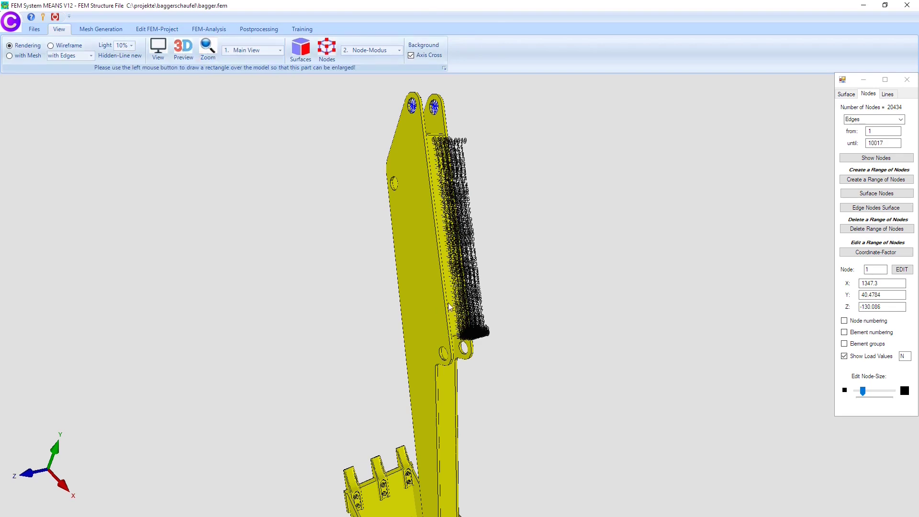
Step: Zoom and pan along the arm to read Surface 65's load labels up to the upper fork
{"action": "left_click_drag", "start_coordinate": [425, 286], "coordinate": [511, 352]}
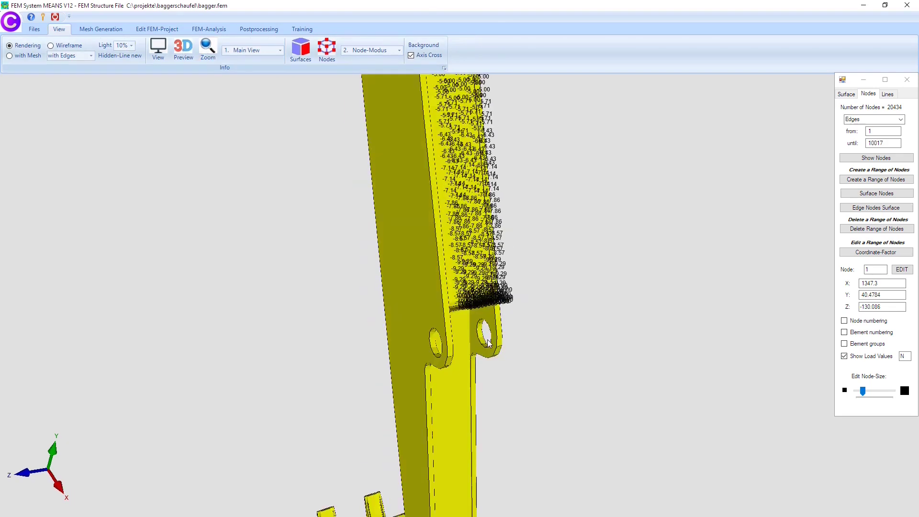
{"action": "middle_click_drag", "start_coordinate": [489, 343], "coordinate": [500, 282]}
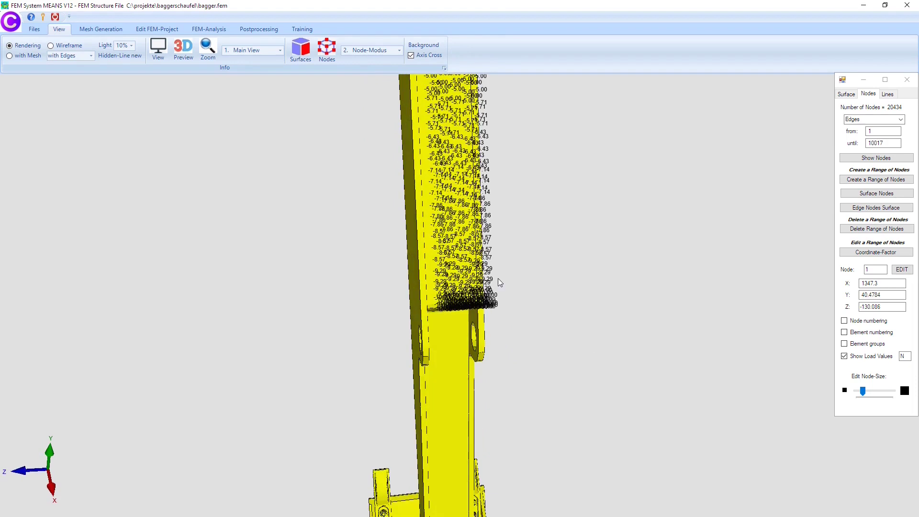
{"action": "scroll", "coordinate": [498, 286], "scroll_direction": "up", "scroll_amount": 4}
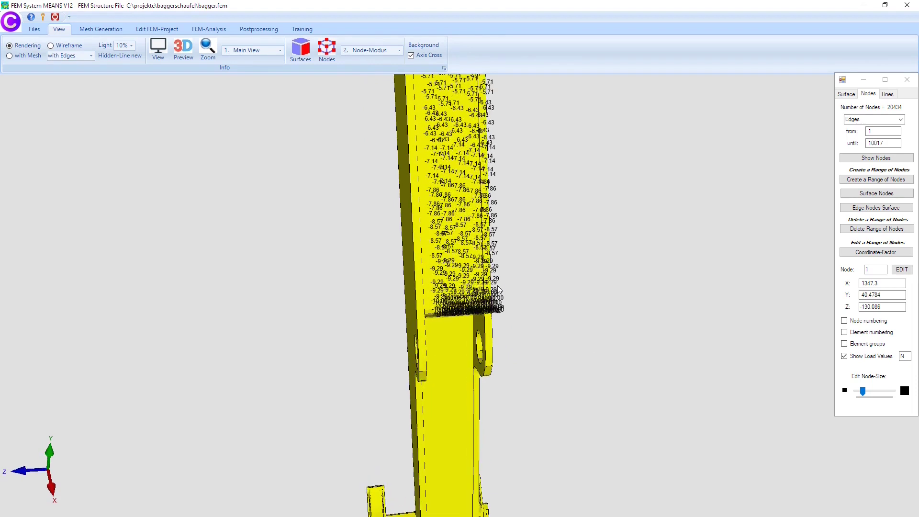
{"action": "scroll", "coordinate": [497, 289], "scroll_direction": "up", "scroll_amount": 2}
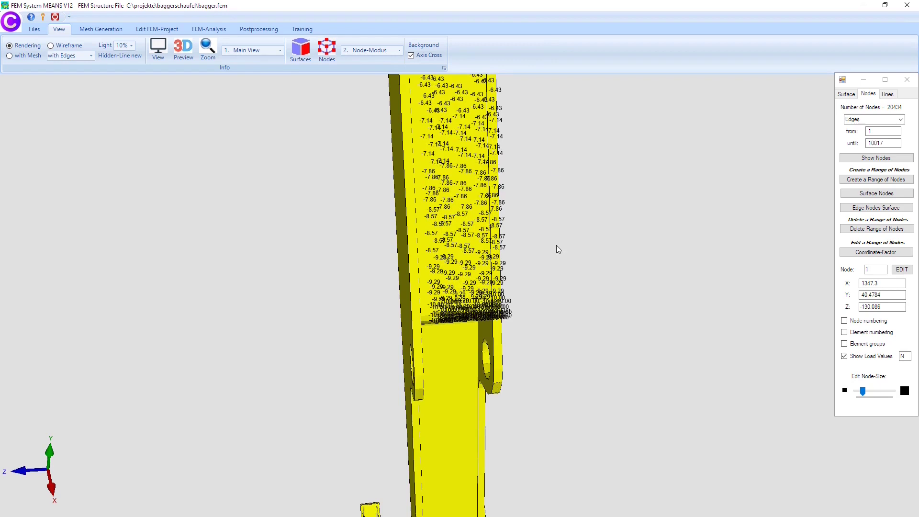
{"action": "scroll", "coordinate": [524, 276], "scroll_direction": "up", "scroll_amount": 3}
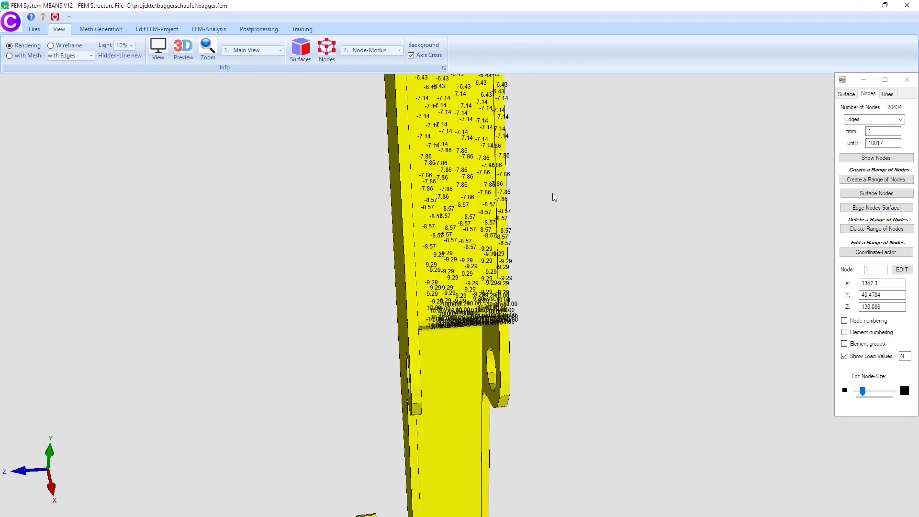
{"action": "middle_click_drag", "start_coordinate": [553, 234], "coordinate": [550, 273]}
{"action": "middle_click_drag", "start_coordinate": [554, 189], "coordinate": [554, 230]}
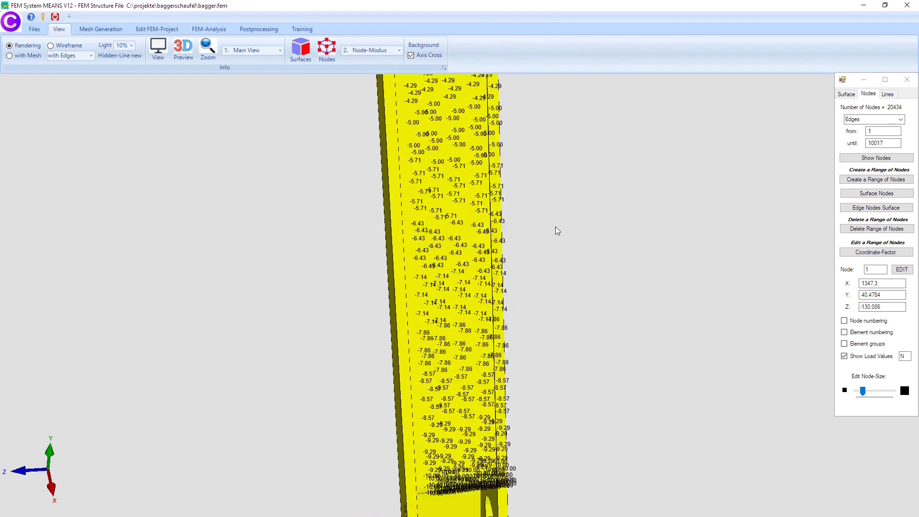
{"action": "middle_click_drag", "start_coordinate": [553, 180], "coordinate": [551, 227]}
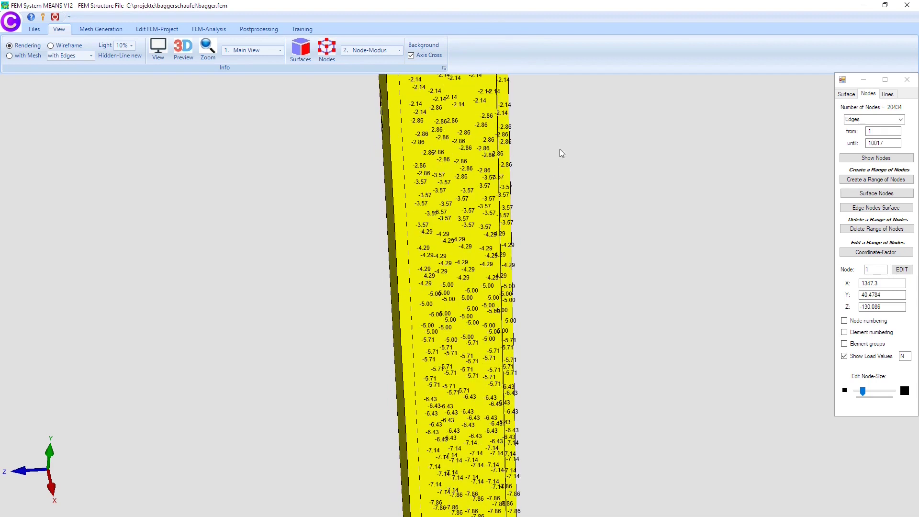
{"action": "middle_click_drag", "start_coordinate": [559, 148], "coordinate": [577, 260]}
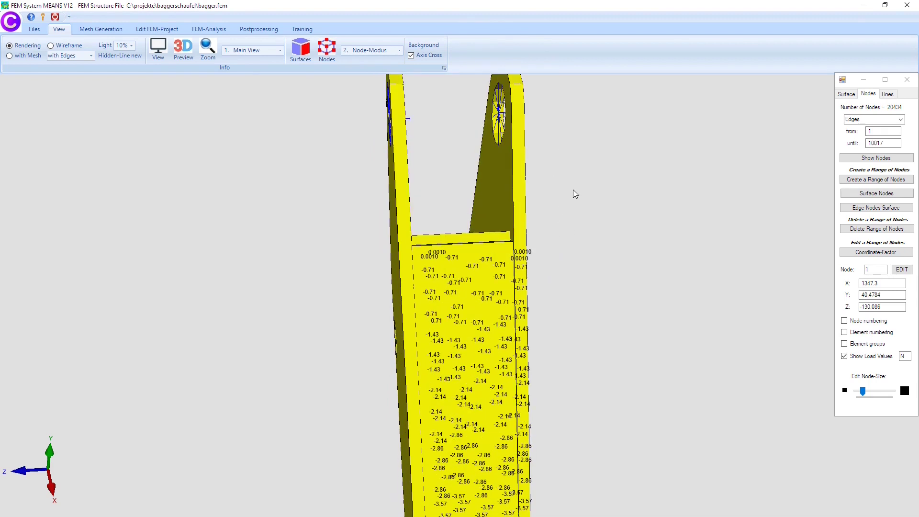
Step: Fit the arm in view, hide the numeric load values and show loads as a band
{"action": "left_click", "coordinate": [158, 48]}
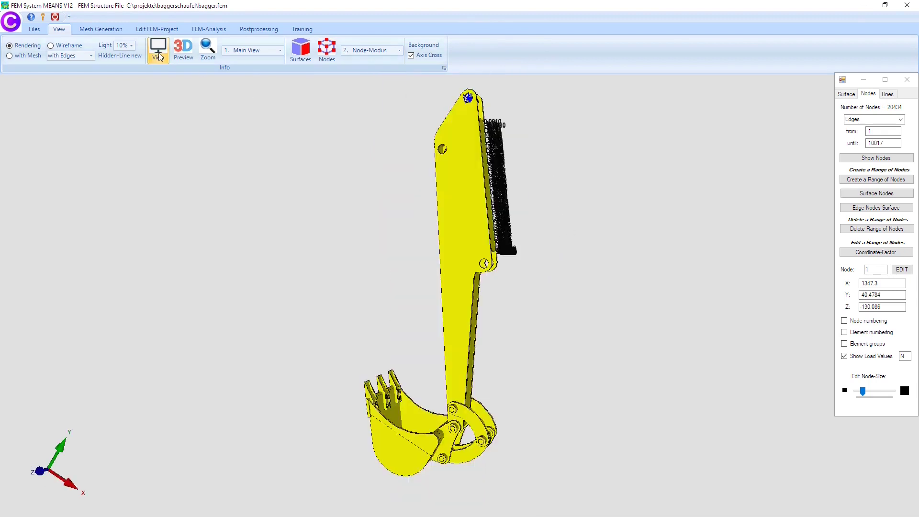
{"action": "left_click_drag", "start_coordinate": [380, 166], "coordinate": [444, 183]}
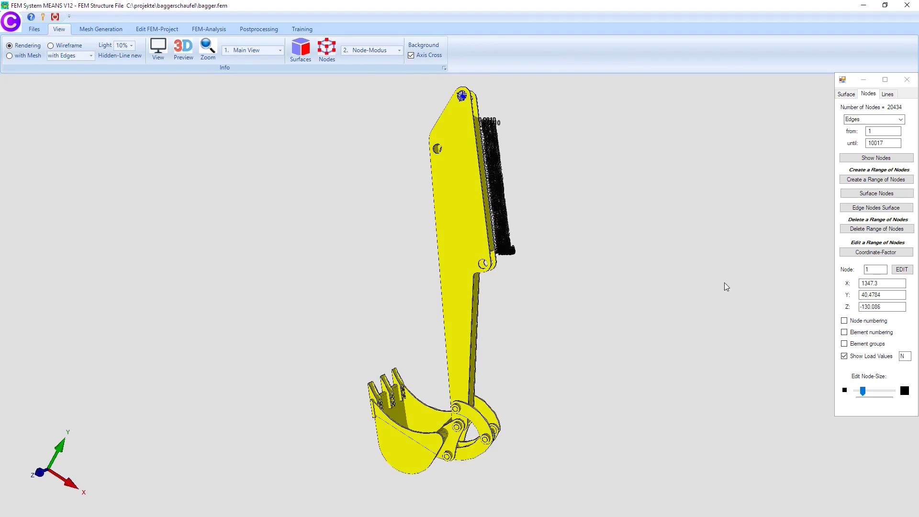
{"action": "left_click", "coordinate": [844, 356]}
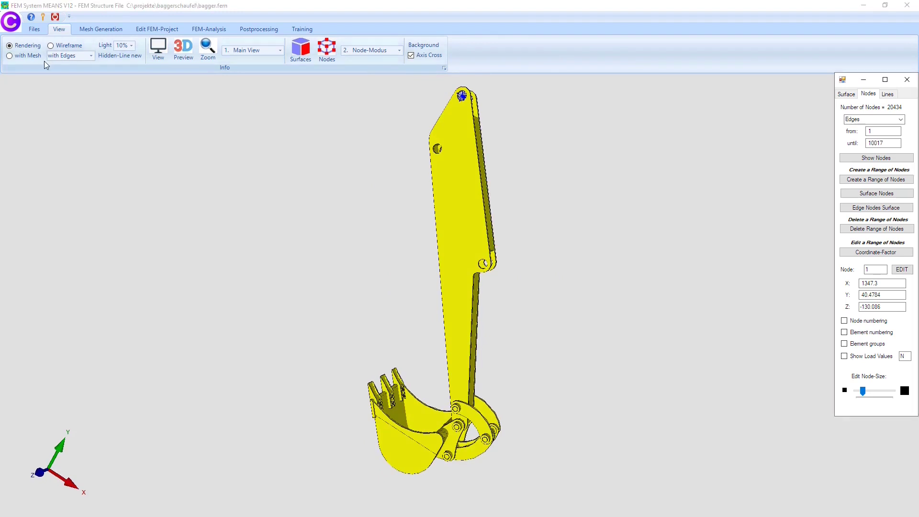
{"action": "left_click", "coordinate": [92, 32]}
{"action": "scroll", "coordinate": [93, 50], "scroll_direction": "down", "scroll_amount": 1}
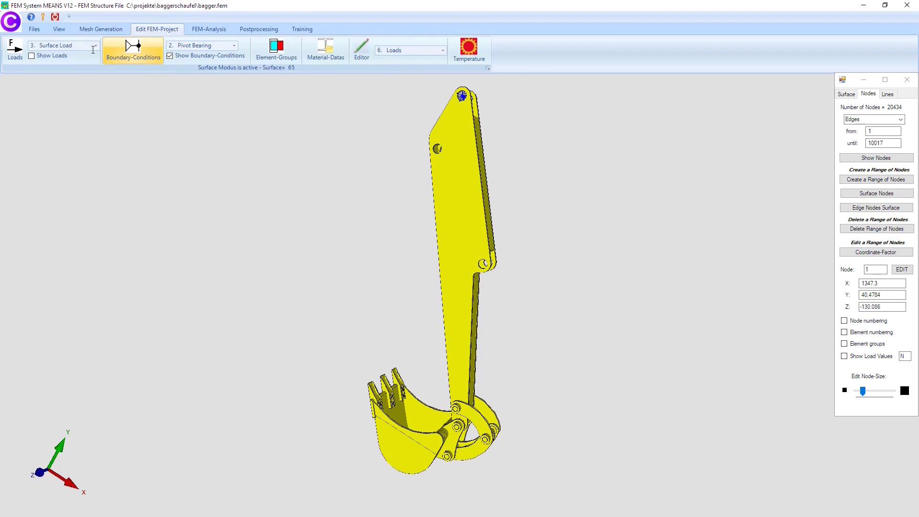
{"action": "left_click", "coordinate": [44, 56]}
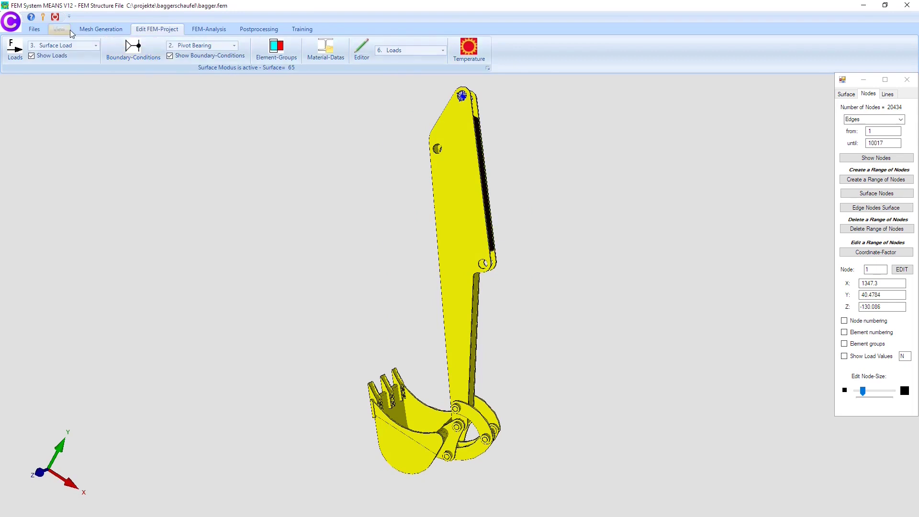
Step: Zoom in on the bucket teeth, turn the bucket to a front view, and begin defining supports
{"action": "left_click", "coordinate": [101, 29]}
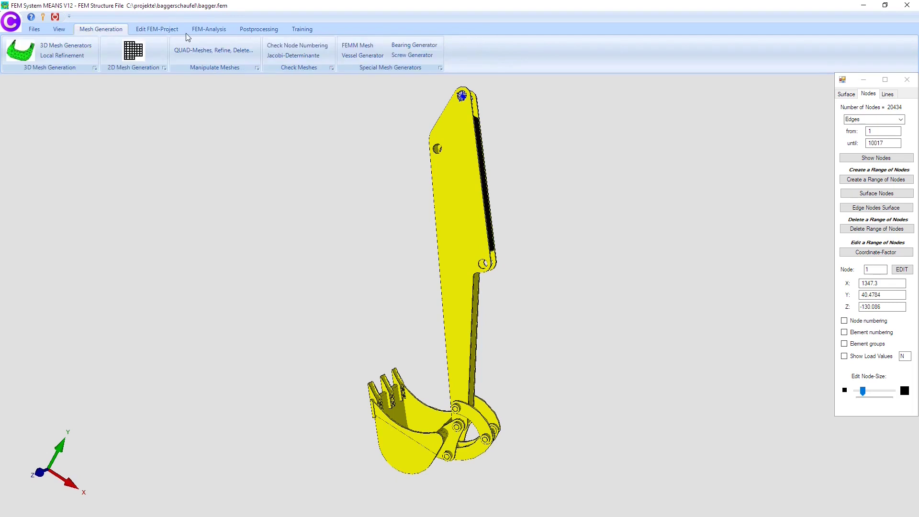
{"action": "left_click", "coordinate": [199, 30]}
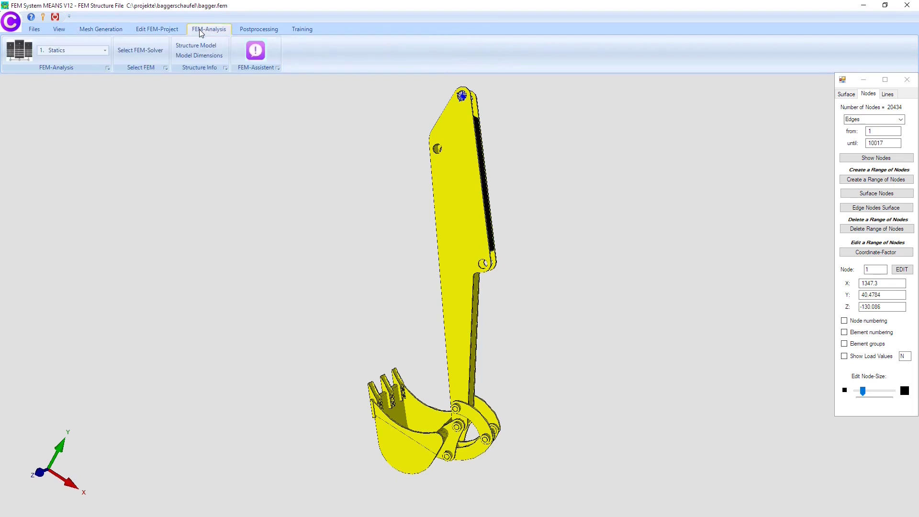
{"action": "left_click", "coordinate": [60, 30]}
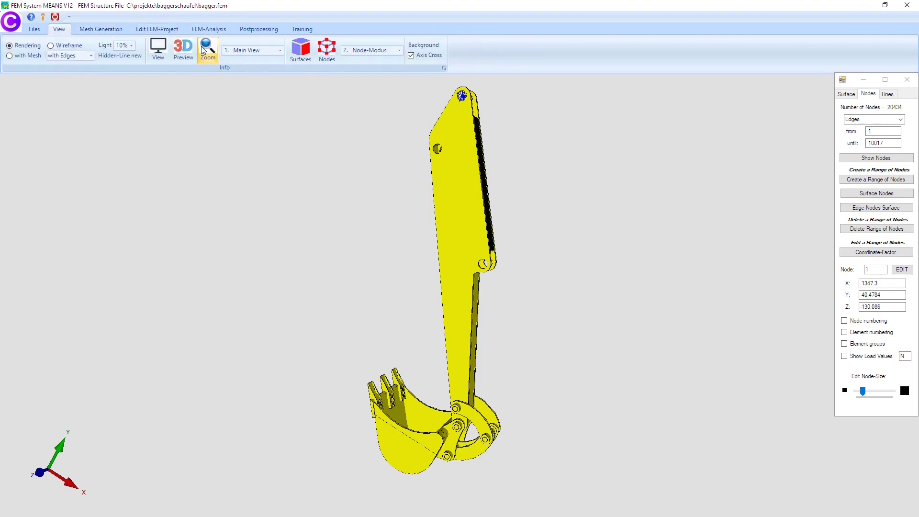
{"action": "left_click", "coordinate": [208, 48]}
{"action": "left_click_drag", "start_coordinate": [348, 367], "coordinate": [415, 423]}
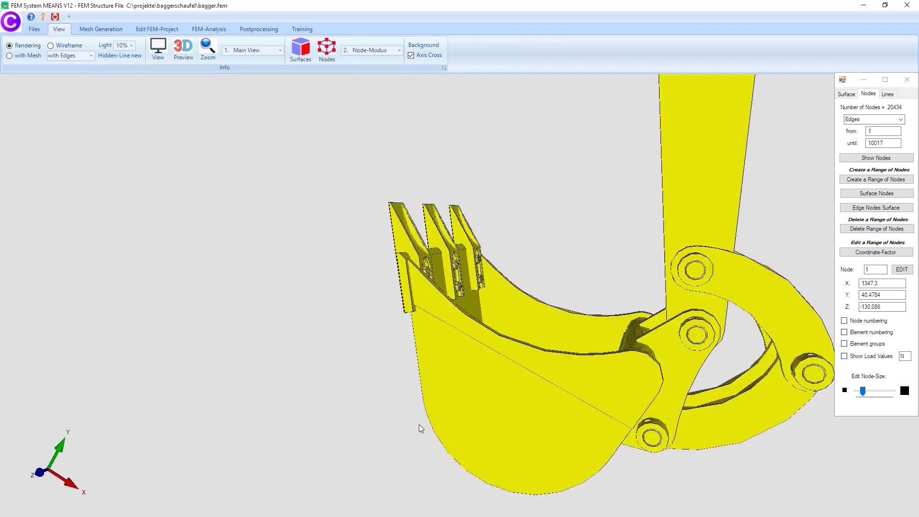
{"action": "left_click_drag", "start_coordinate": [389, 365], "coordinate": [642, 395]}
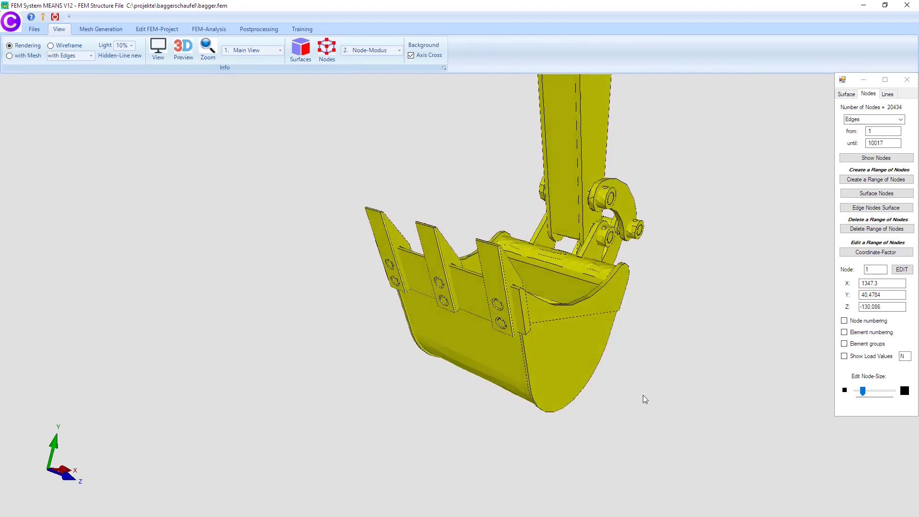
{"action": "left_click", "coordinate": [157, 29]}
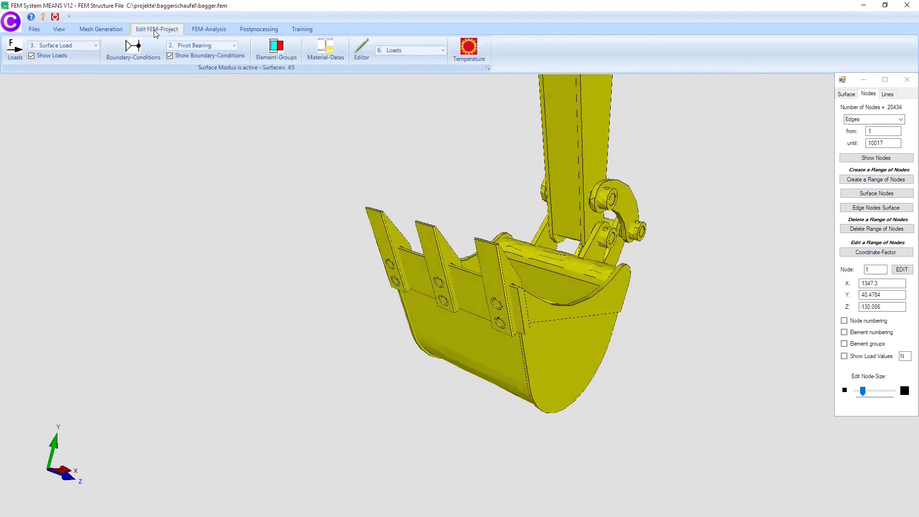
{"action": "left_click", "coordinate": [138, 53]}
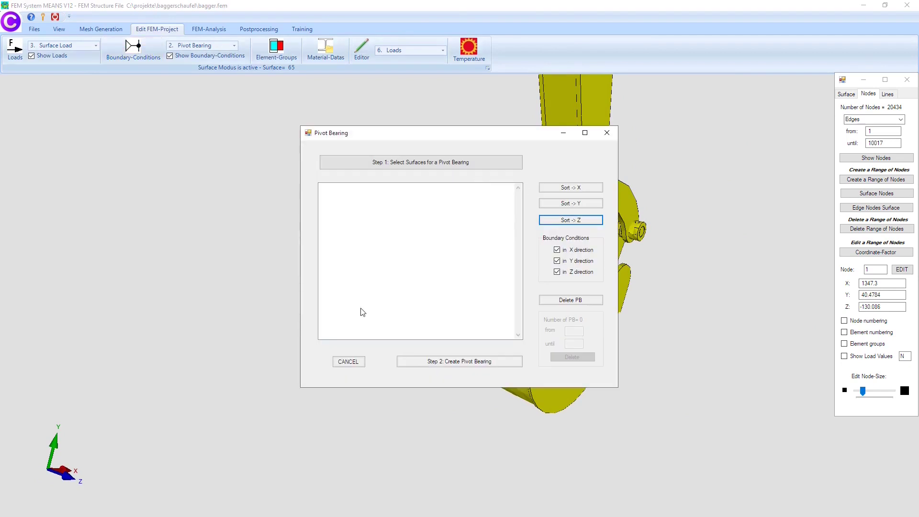
Step: Switch from pivot bearing to 1. Boundary Conditions and constrain the X, Y and Z directions
{"action": "left_click", "coordinate": [348, 361]}
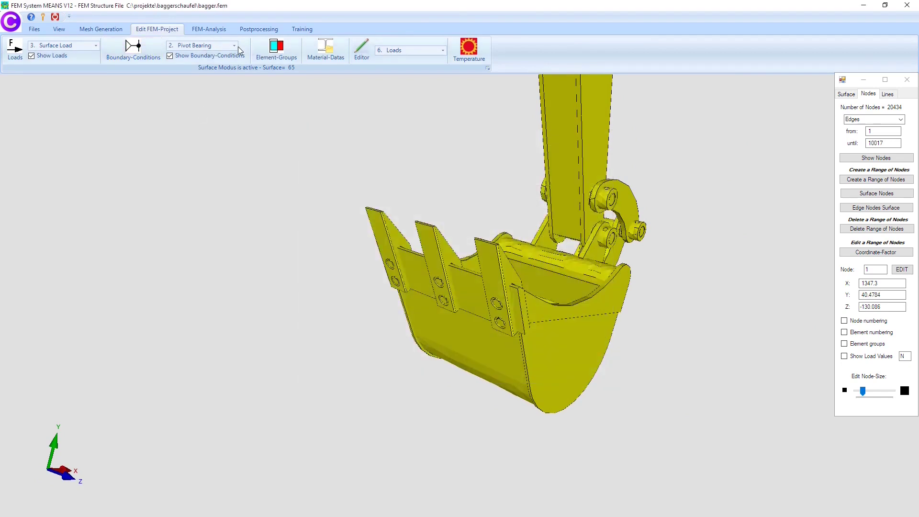
{"action": "left_click", "coordinate": [235, 46]}
{"action": "left_click", "coordinate": [206, 54]}
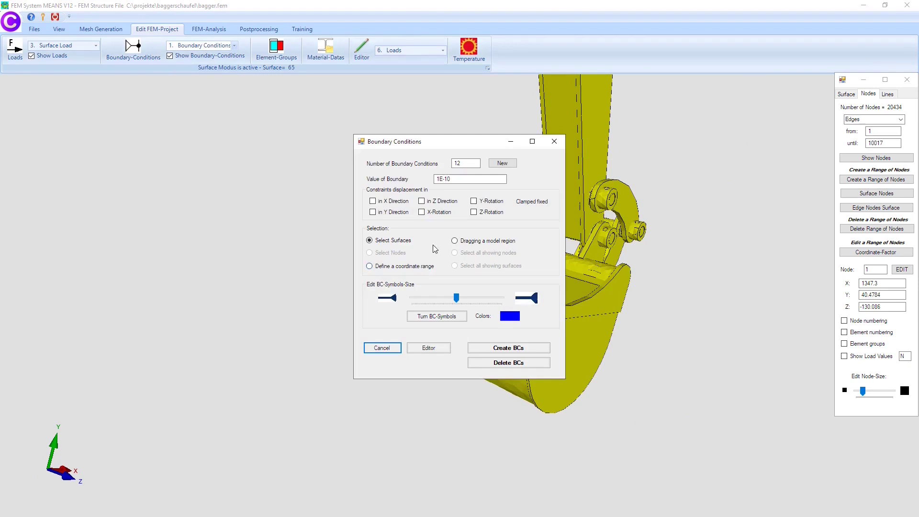
{"action": "left_click_drag", "start_coordinate": [435, 143], "coordinate": [184, 113]}
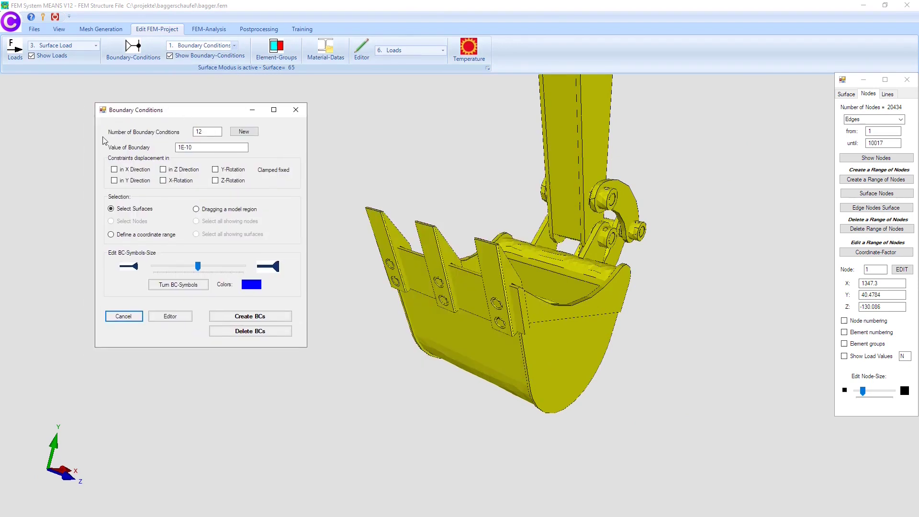
{"action": "left_click", "coordinate": [121, 169]}
{"action": "left_click", "coordinate": [120, 180]}
{"action": "left_click", "coordinate": [177, 171]}
Step: Apply the X/Y/Z constraints to the right, middle and left tooth plates, then fit the whole model
{"action": "left_click", "coordinate": [238, 317]}
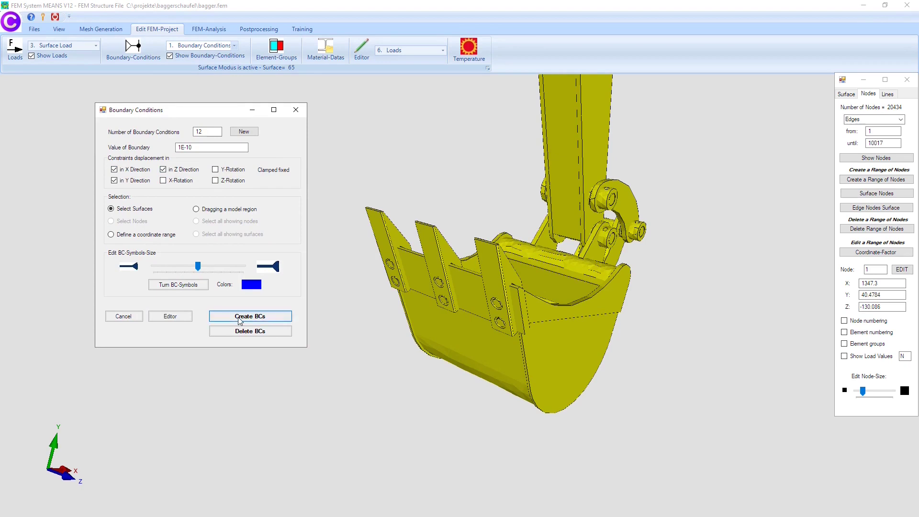
{"action": "left_click", "coordinate": [486, 273]}
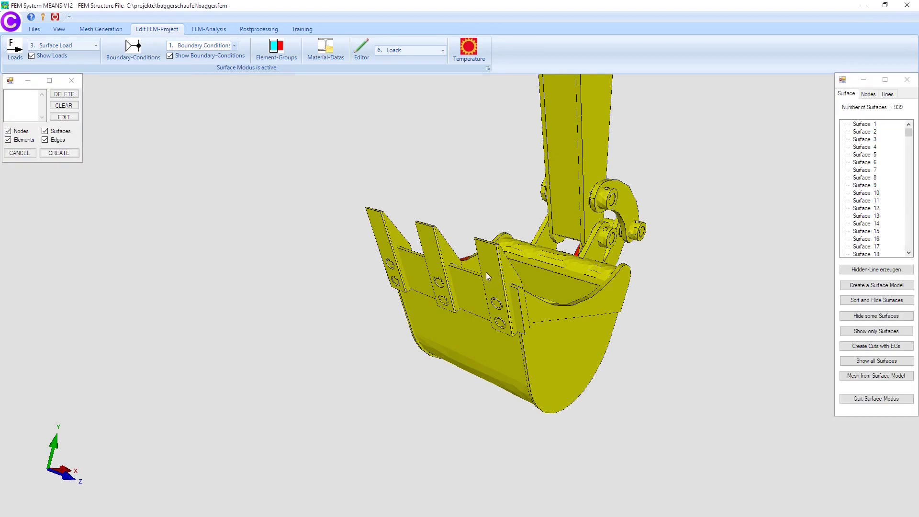
{"action": "left_click", "coordinate": [401, 232]}
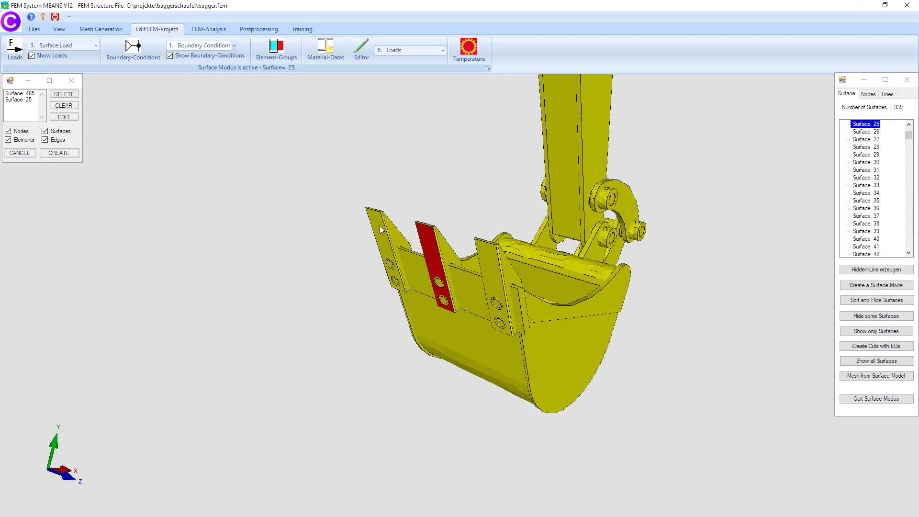
{"action": "left_click", "coordinate": [380, 225]}
{"action": "left_click", "coordinate": [74, 158]}
{"action": "left_click", "coordinate": [75, 158]}
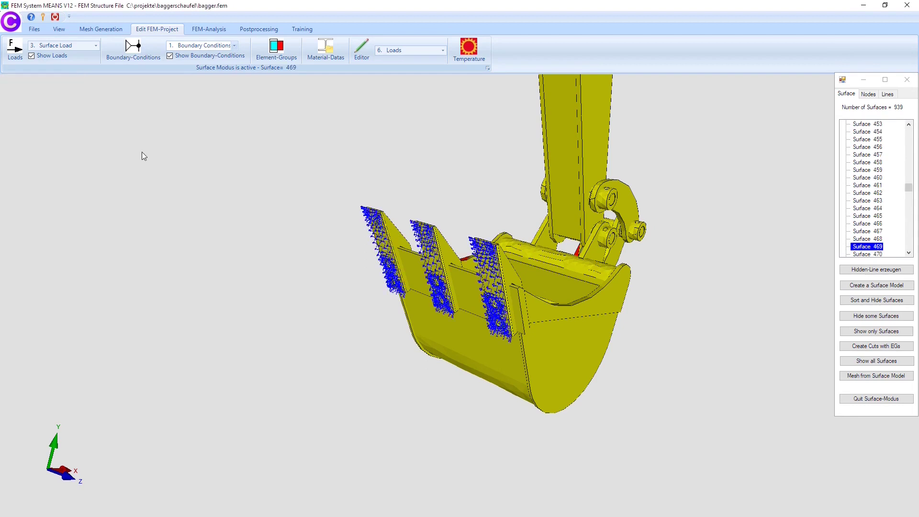
{"action": "left_click", "coordinate": [59, 29]}
{"action": "left_click", "coordinate": [159, 48]}
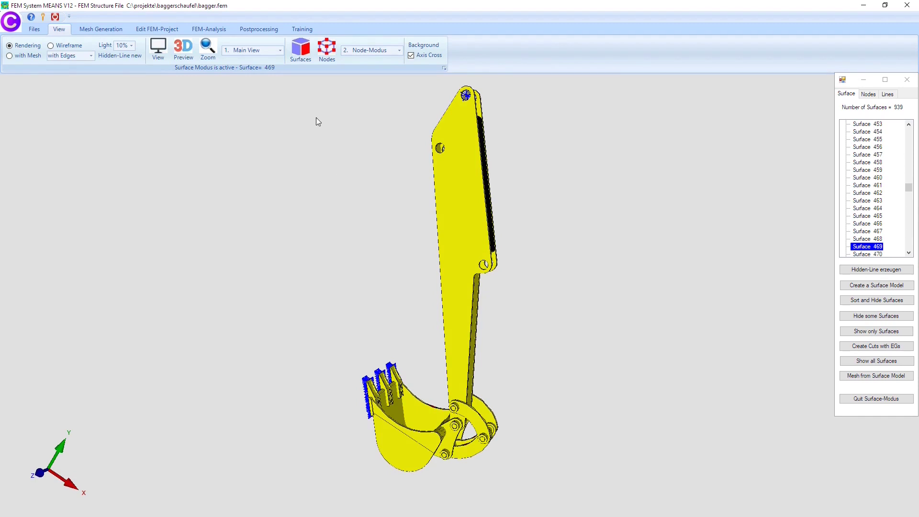
{"action": "left_click", "coordinate": [166, 29]}
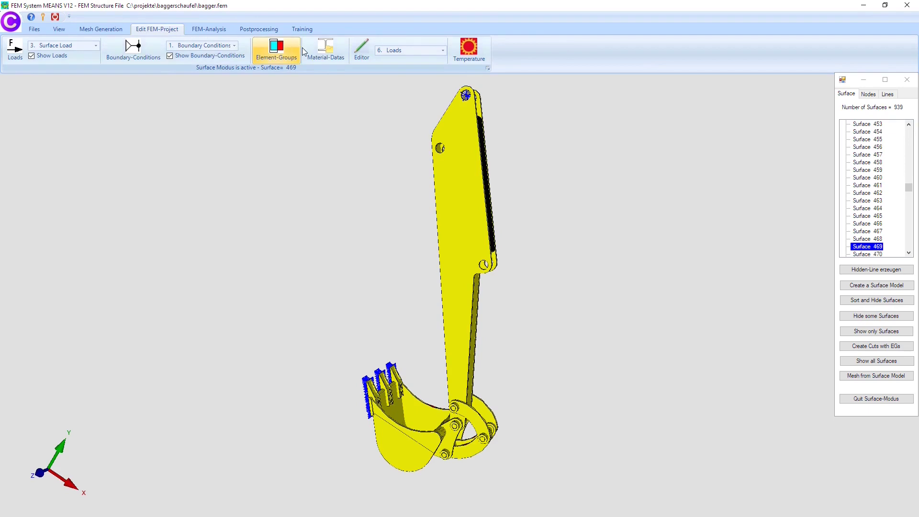
{"action": "left_click", "coordinate": [323, 51]}
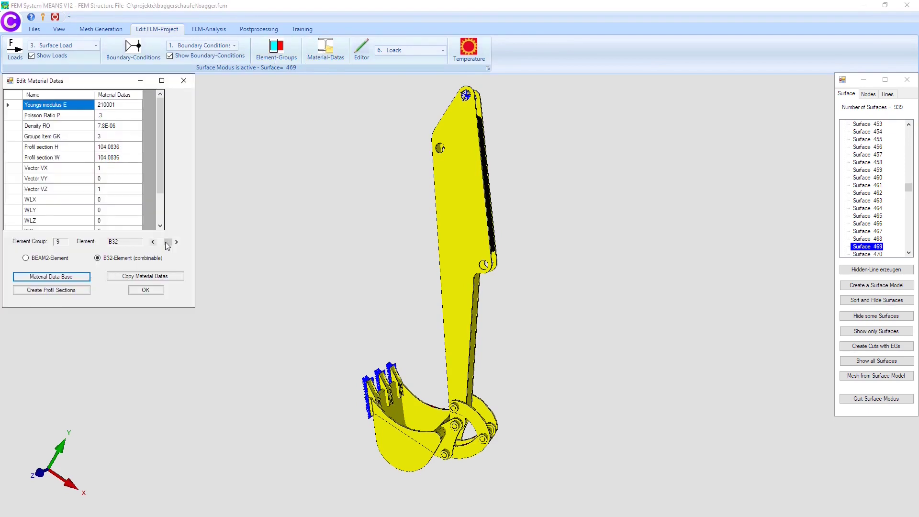
{"action": "left_click_drag", "start_coordinate": [167, 242], "coordinate": [151, 249]}
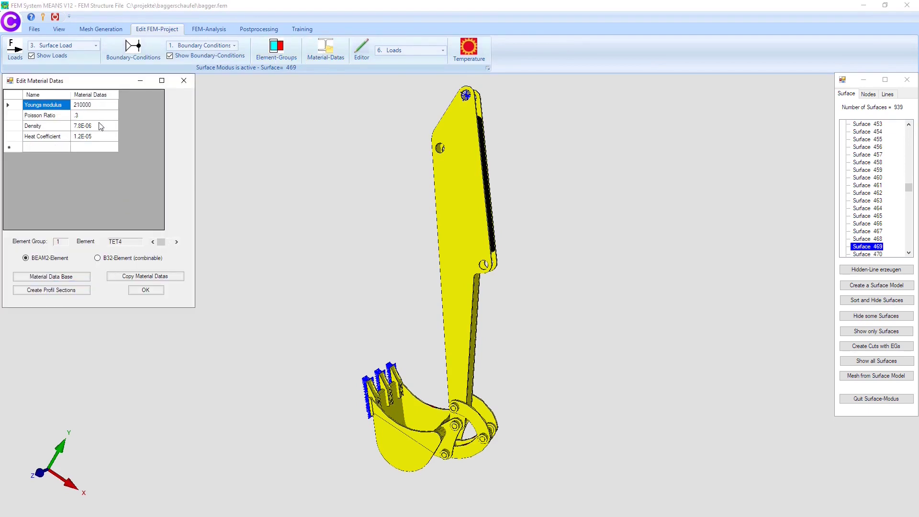
{"action": "left_click", "coordinate": [76, 281]}
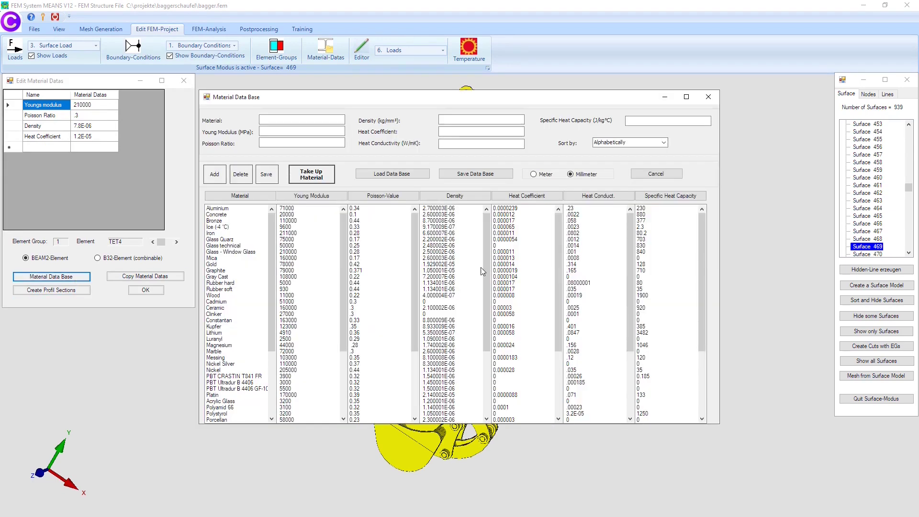
{"action": "left_click", "coordinate": [656, 173]}
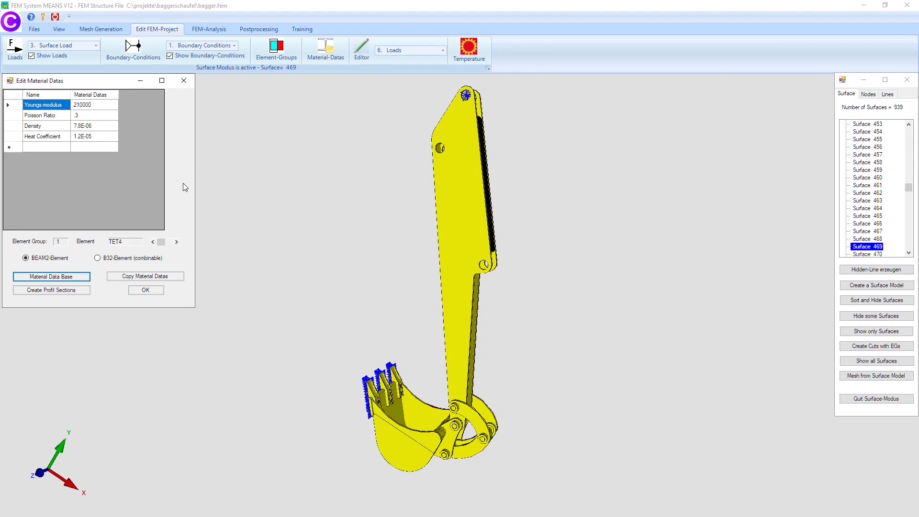
{"action": "left_click", "coordinate": [146, 290]}
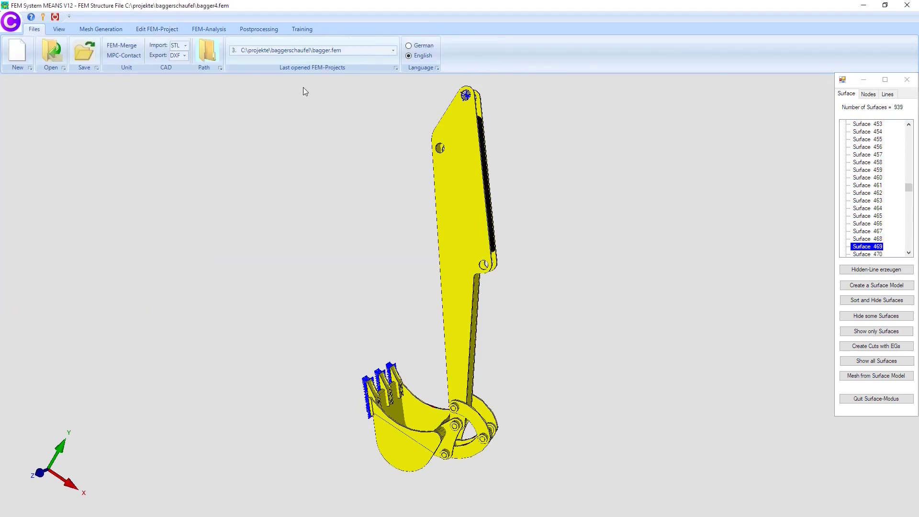
{"action": "left_click", "coordinate": [393, 51]}
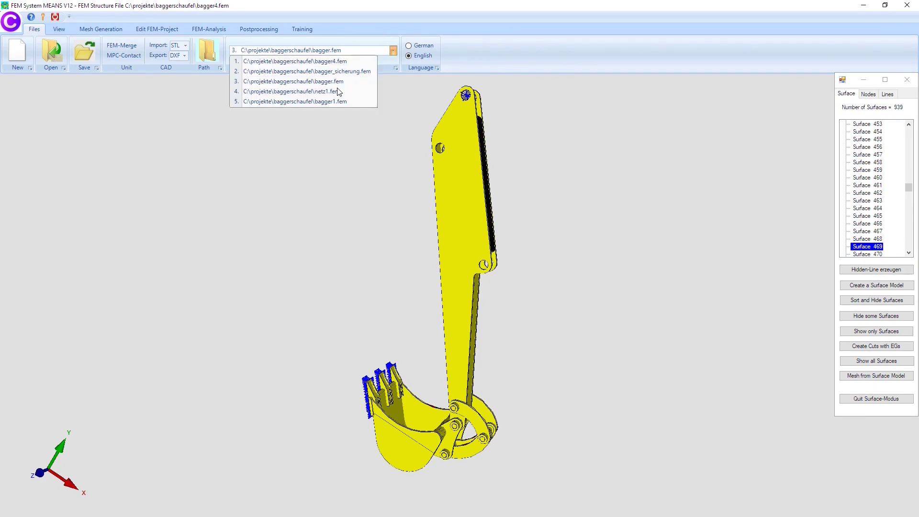
{"action": "left_click", "coordinate": [257, 135]}
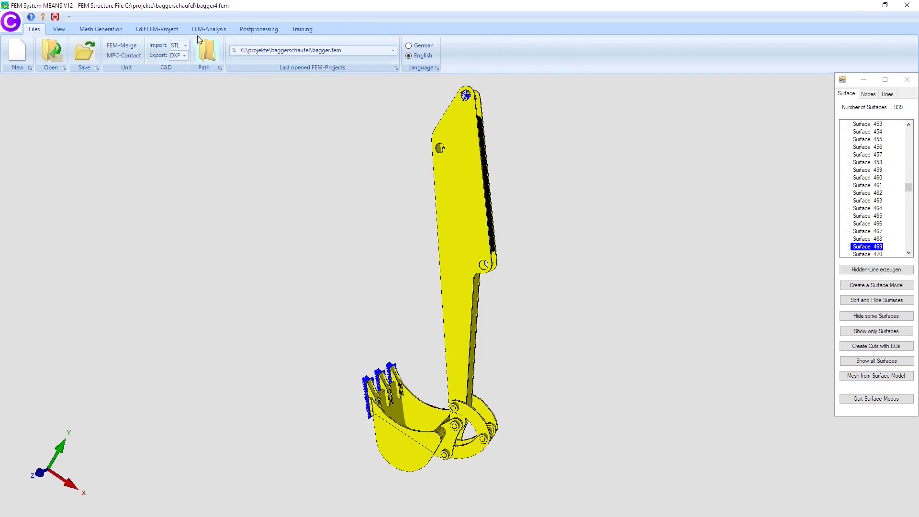
Step: Convert the pressure load into x-direction point loads (FHG=1) as load case 2 and inspect the arrows
{"action": "left_click", "coordinate": [165, 31]}
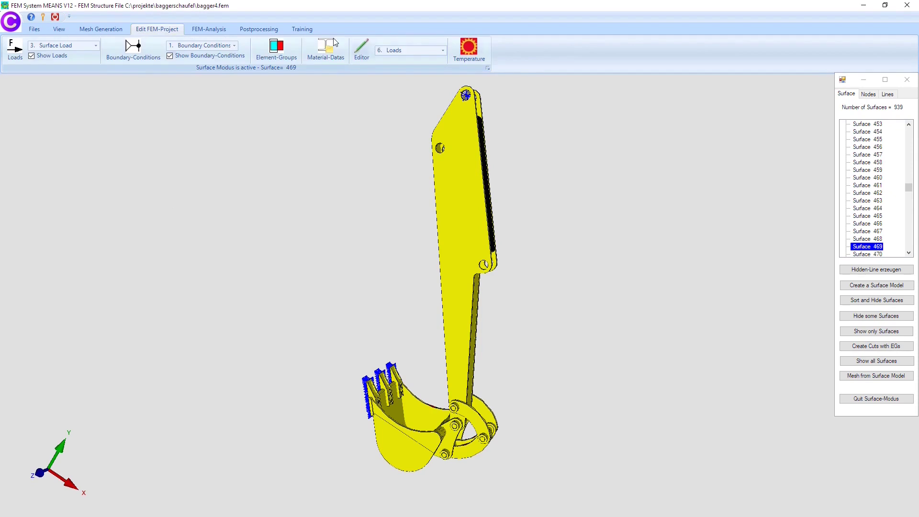
{"action": "left_click", "coordinate": [367, 52]}
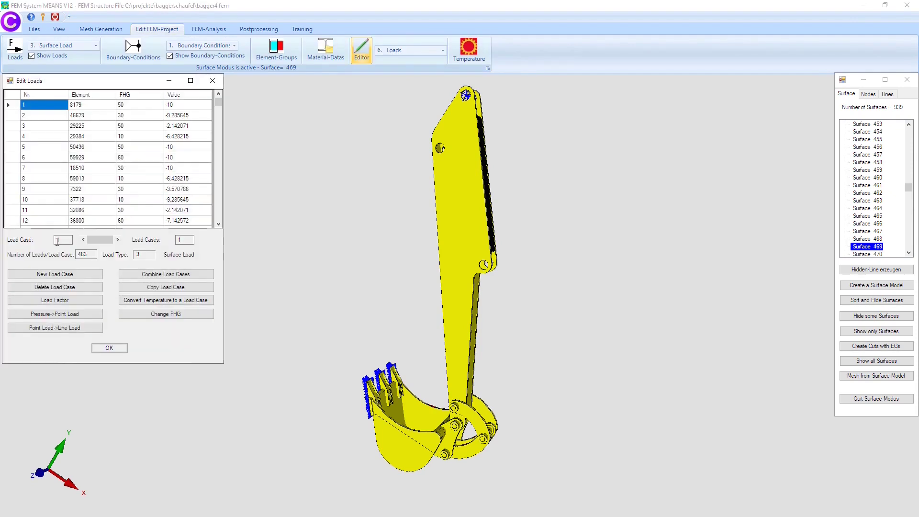
{"action": "left_click", "coordinate": [74, 315]}
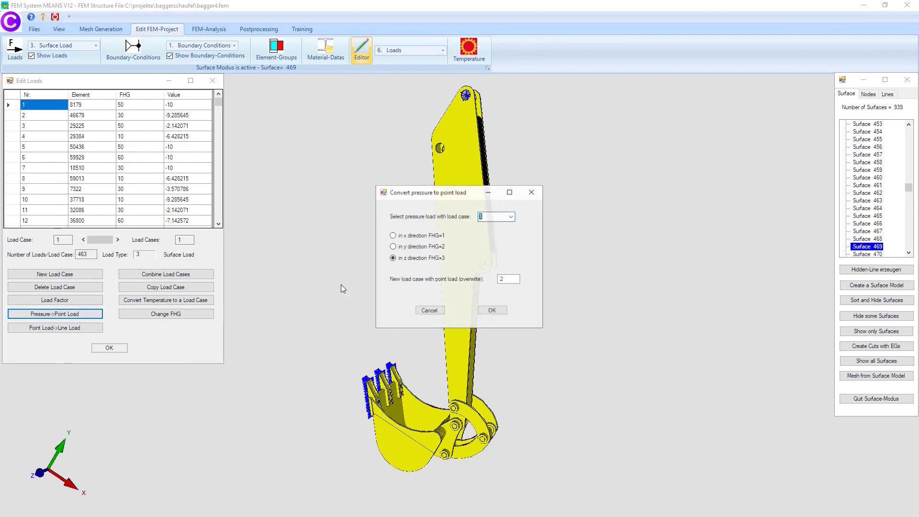
{"action": "left_click", "coordinate": [425, 236]}
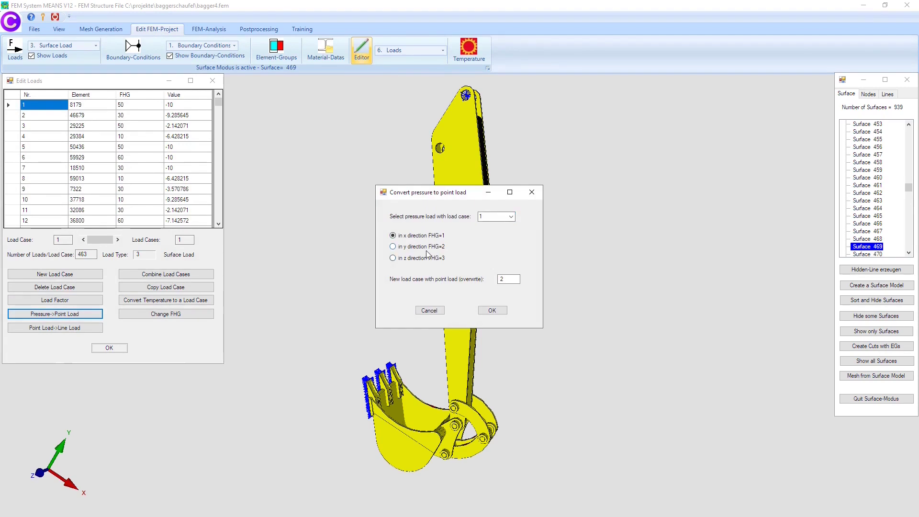
{"action": "left_click", "coordinate": [492, 311]}
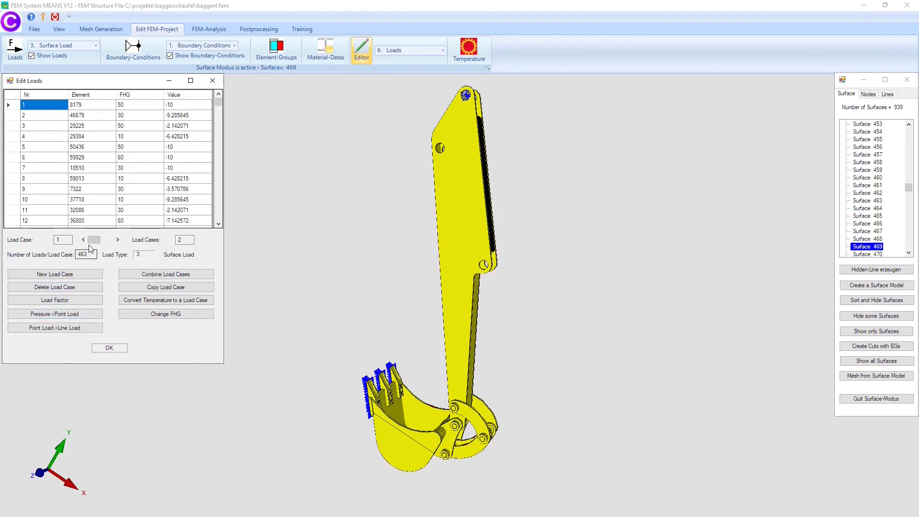
{"action": "left_click", "coordinate": [118, 240]}
{"action": "left_click", "coordinate": [318, 326]}
{"action": "mouse_move", "coordinate": [361, 407]}
{"action": "left_mouse_down"}
{"action": "mouse_move", "coordinate": [425, 254]}
{"action": "mouse_move", "coordinate": [523, 346]}
{"action": "mouse_move", "coordinate": [430, 356]}
{"action": "mouse_move", "coordinate": [388, 275]}
{"action": "mouse_move", "coordinate": [395, 290]}
{"action": "mouse_move", "coordinate": [635, 377]}
{"action": "mouse_move", "coordinate": [617, 323]}
{"action": "mouse_move", "coordinate": [375, 195]}
{"action": "mouse_move", "coordinate": [499, 309]}
{"action": "mouse_move", "coordinate": [451, 311]}
{"action": "mouse_move", "coordinate": [652, 343]}
{"action": "mouse_move", "coordinate": [601, 370]}
{"action": "mouse_move", "coordinate": [632, 337]}
{"action": "mouse_move", "coordinate": [308, 318]}
{"action": "left_mouse_up"}
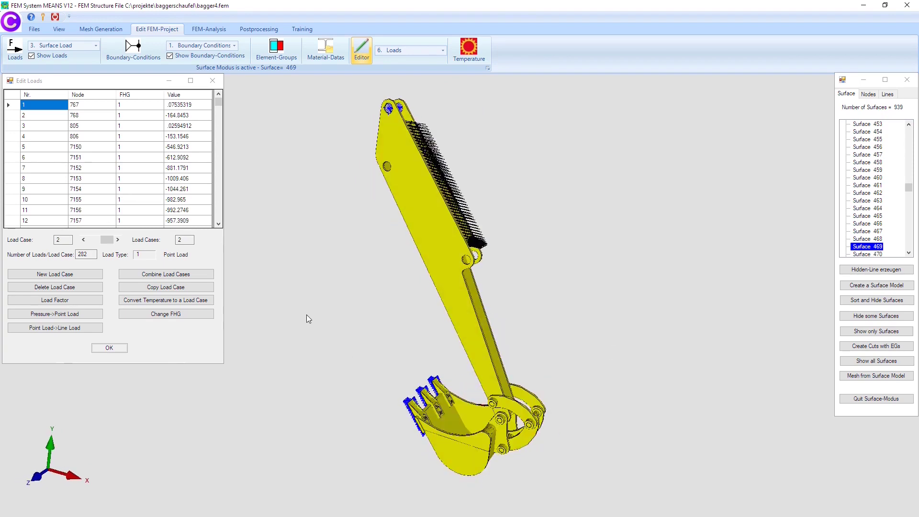
Step: Delete the original pressure load case 1 and close the load editor
{"action": "left_click", "coordinate": [84, 240]}
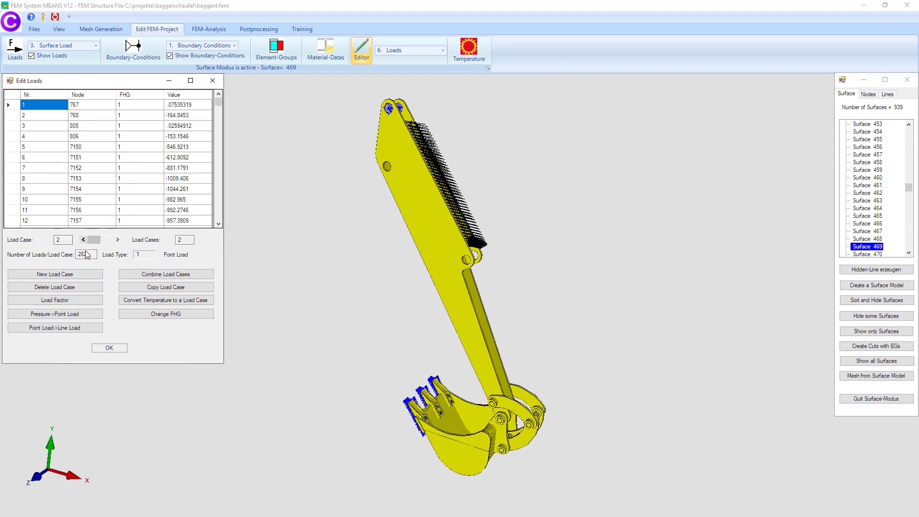
{"action": "left_click", "coordinate": [76, 289]}
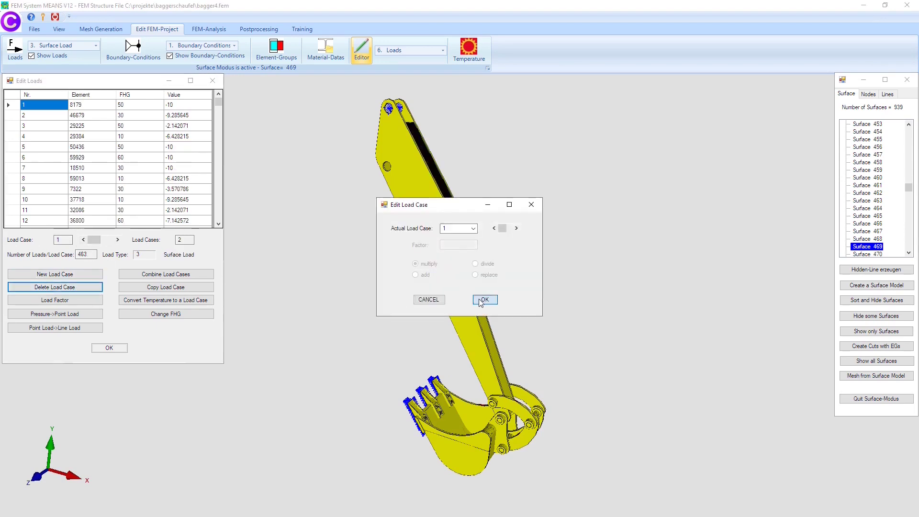
{"action": "left_click", "coordinate": [481, 300]}
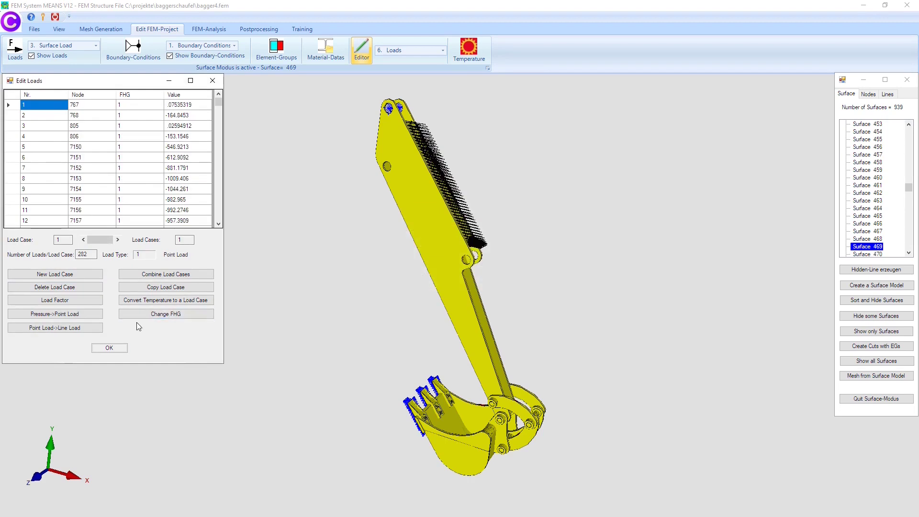
{"action": "left_click", "coordinate": [109, 347]}
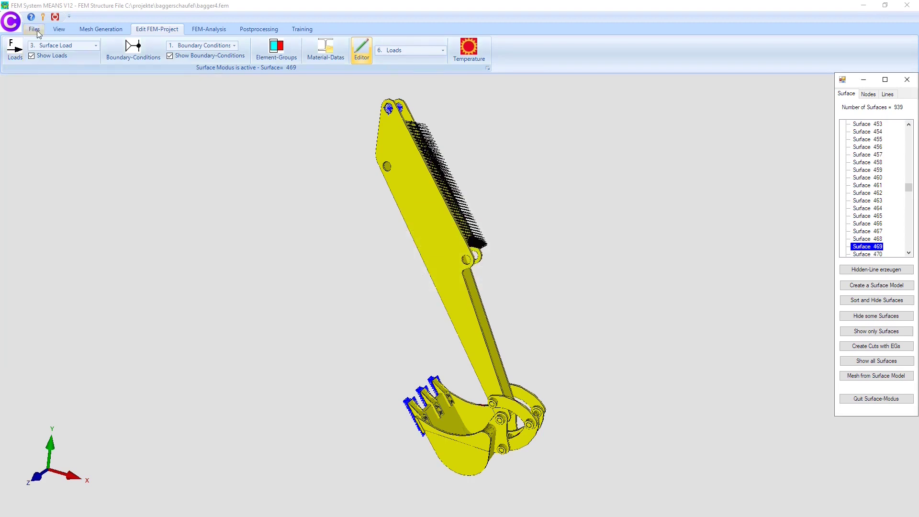
Step: Save the project over bagger4.fem and bring up the Finite Element Analysis dialog
{"action": "left_click", "coordinate": [38, 32]}
{"action": "left_click", "coordinate": [85, 53]}
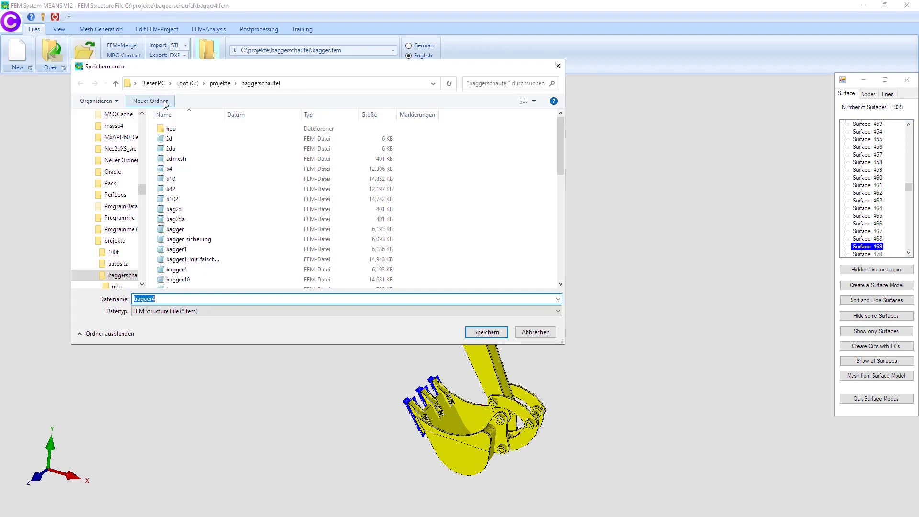
{"action": "left_click", "coordinate": [469, 329]}
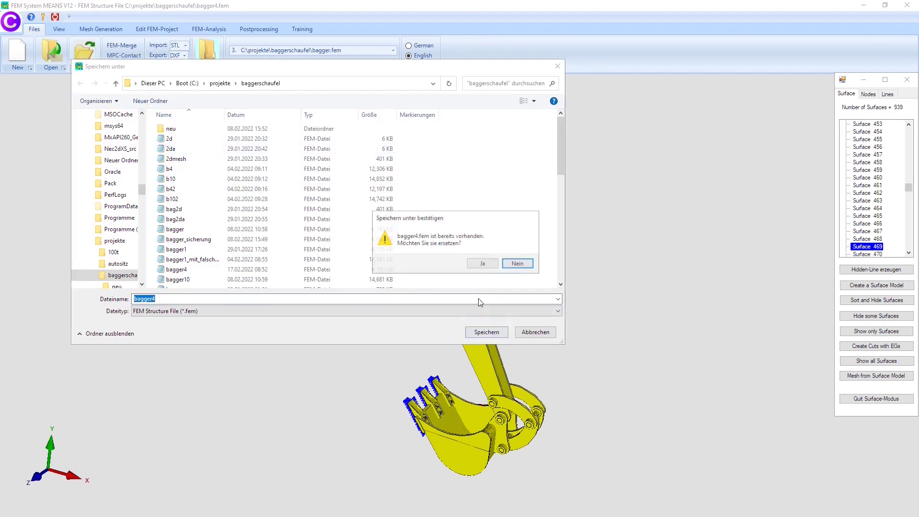
{"action": "left_click", "coordinate": [472, 263]}
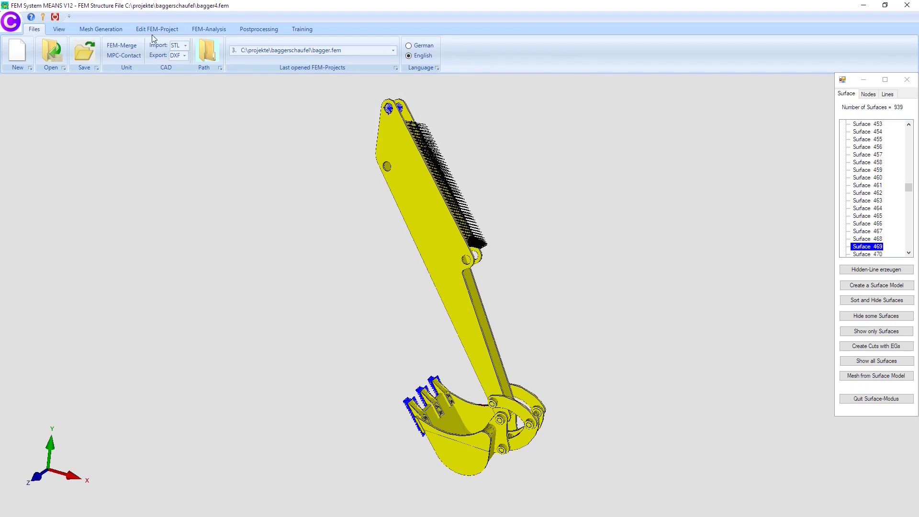
{"action": "left_click", "coordinate": [209, 29]}
{"action": "left_click", "coordinate": [20, 50]}
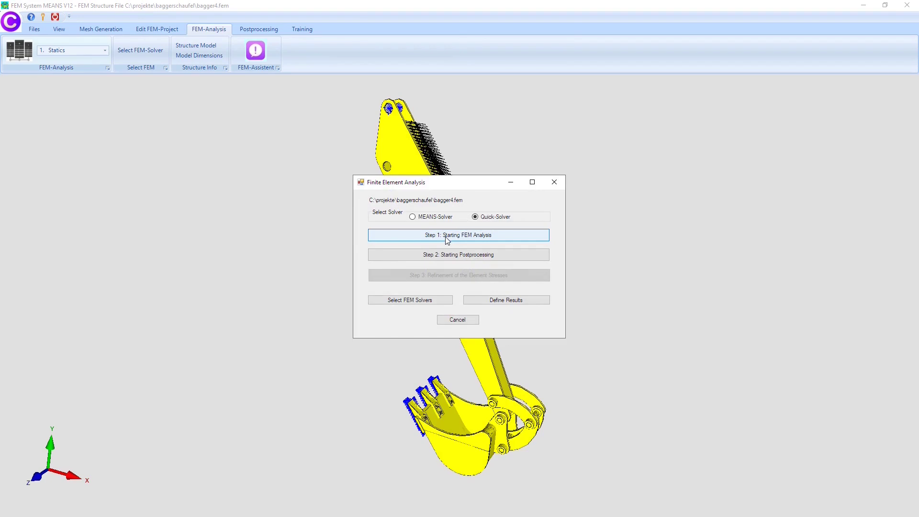
Step: Run step 1 with the Quick-Solver on the 62106-element model, then start postprocessing
{"action": "left_click", "coordinate": [448, 238]}
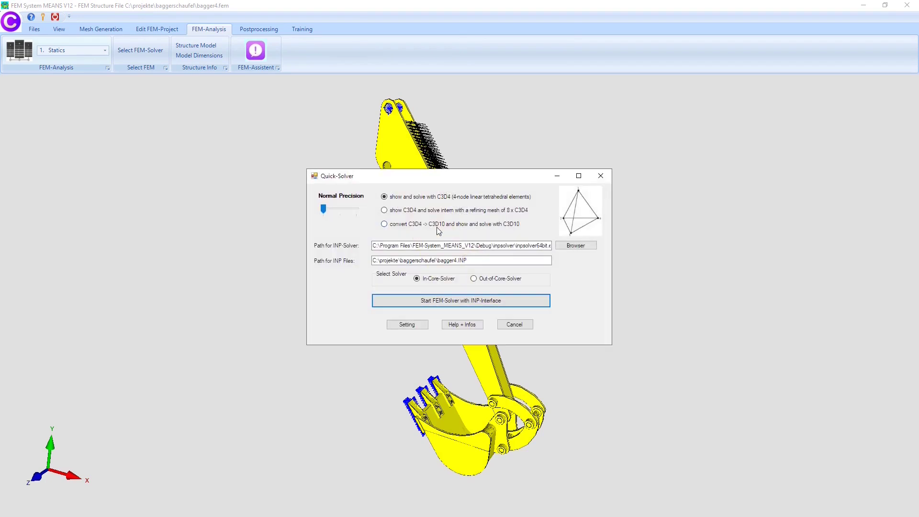
{"action": "left_click", "coordinate": [427, 302]}
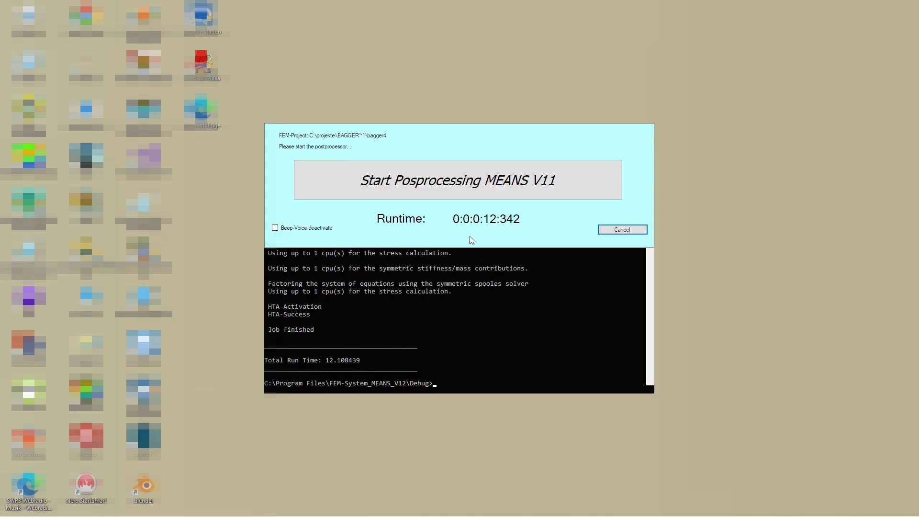
{"action": "left_click", "coordinate": [434, 185]}
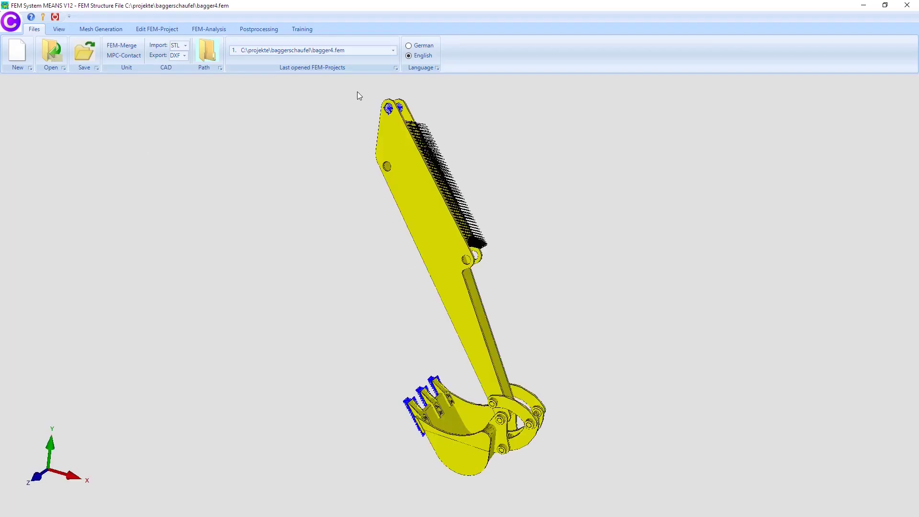
Step: Draw the von Mises nodal stress contour with accuracy 4, legend ranging 0 to 381.47
{"action": "left_click", "coordinate": [272, 30]}
{"action": "left_click", "coordinate": [17, 50]}
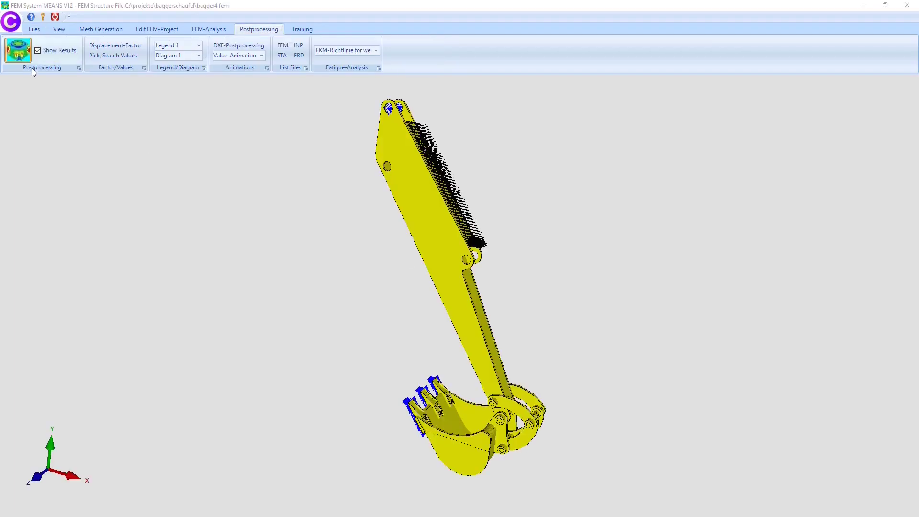
{"action": "left_click", "coordinate": [409, 264]}
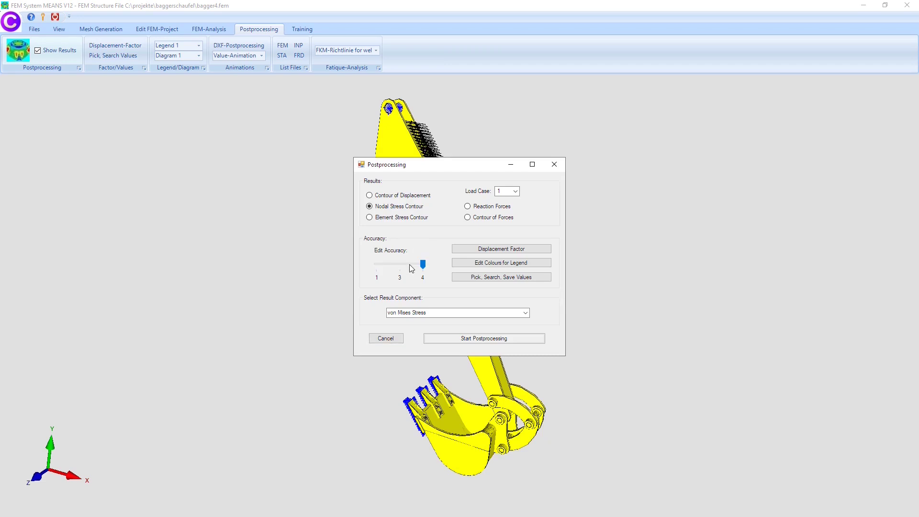
{"action": "left_click", "coordinate": [456, 340]}
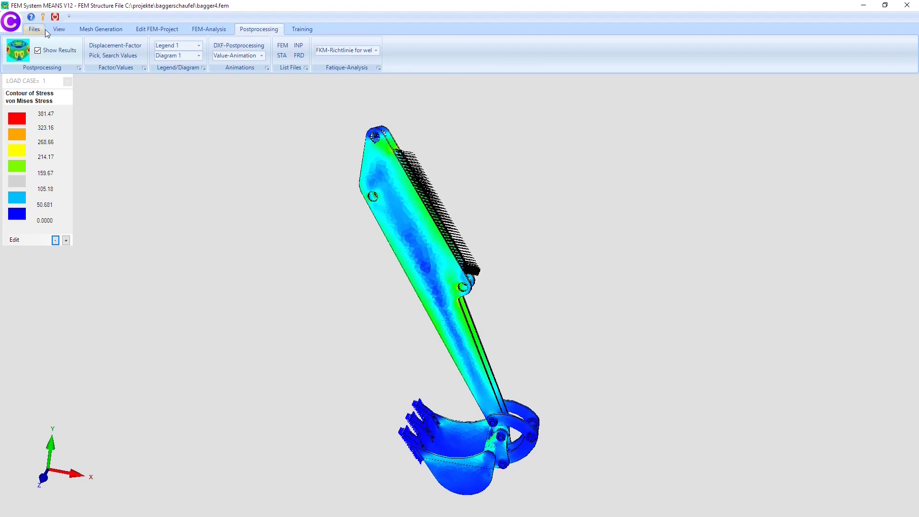
{"action": "left_click", "coordinate": [59, 29]}
Step: Zoom into the arm top and orbit and pan to the lug joints showing orange-red stress peaks
{"action": "left_click", "coordinate": [207, 49]}
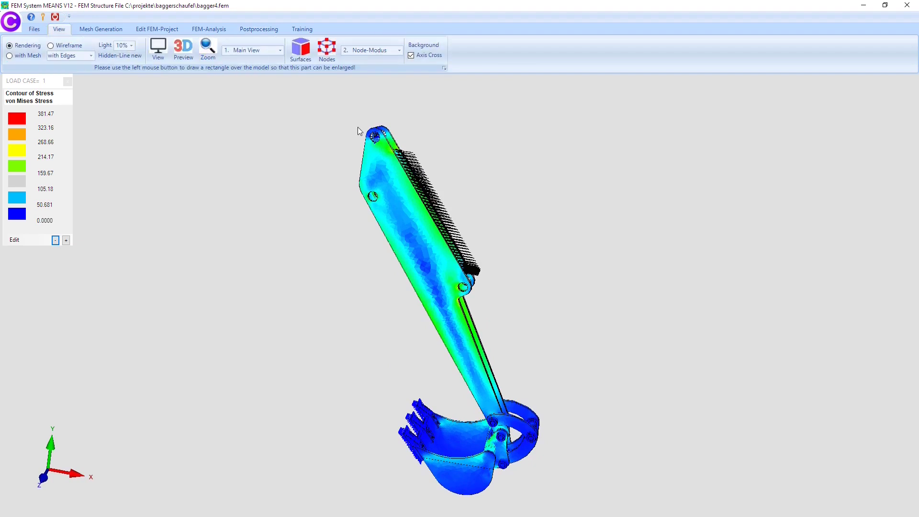
{"action": "left_click_drag", "start_coordinate": [361, 127], "coordinate": [411, 182]}
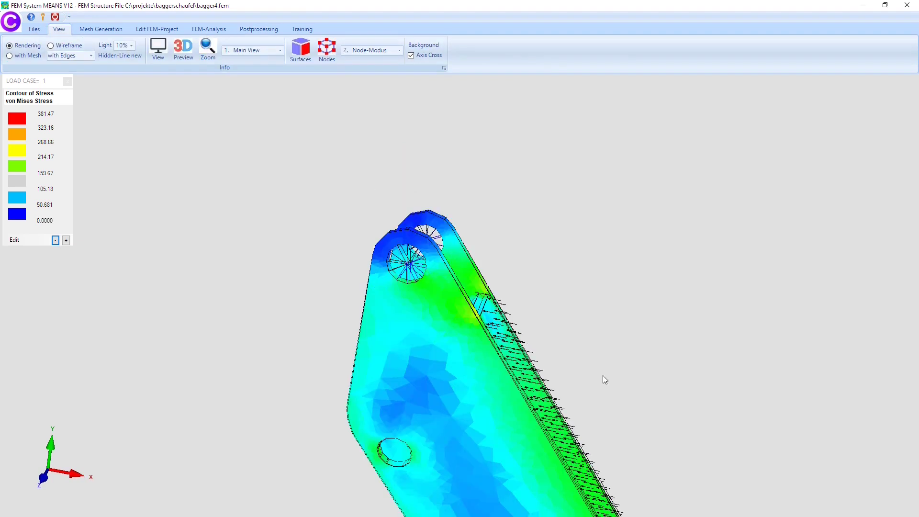
{"action": "middle_click_drag", "start_coordinate": [603, 376], "coordinate": [523, 475]}
{"action": "middle_click_drag", "start_coordinate": [539, 439], "coordinate": [456, 354]}
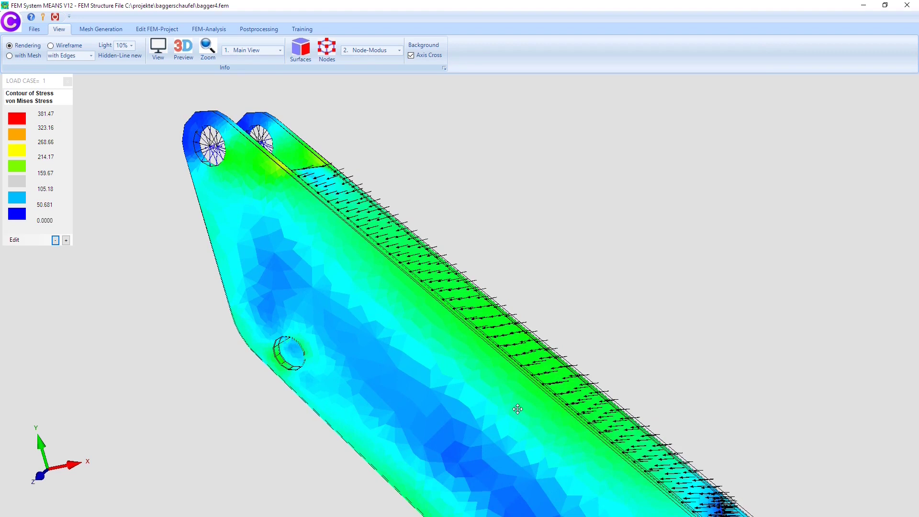
{"action": "middle_click_drag", "start_coordinate": [517, 409], "coordinate": [439, 320]}
{"action": "middle_click_drag", "start_coordinate": [575, 423], "coordinate": [444, 321]}
{"action": "middle_click_drag", "start_coordinate": [450, 404], "coordinate": [356, 339]}
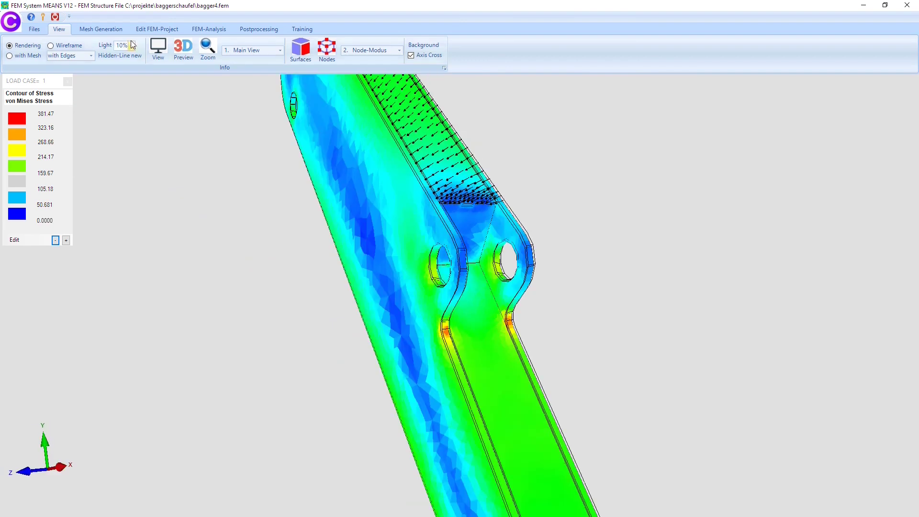
{"action": "middle_click_drag", "start_coordinate": [416, 403], "coordinate": [214, 99]}
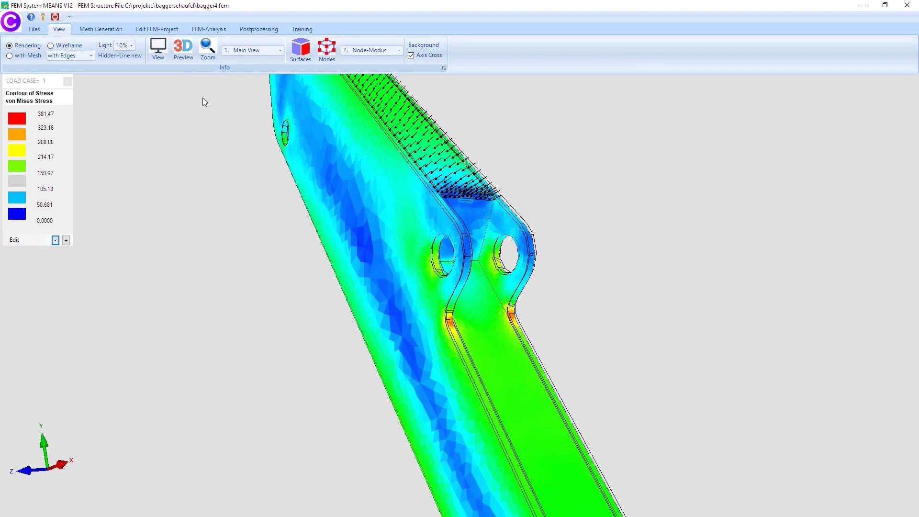
{"action": "left_click", "coordinate": [249, 30]}
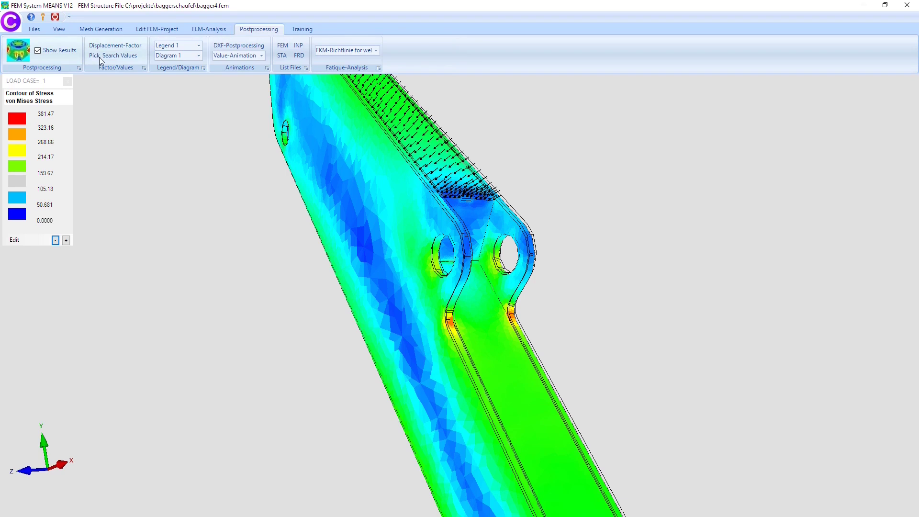